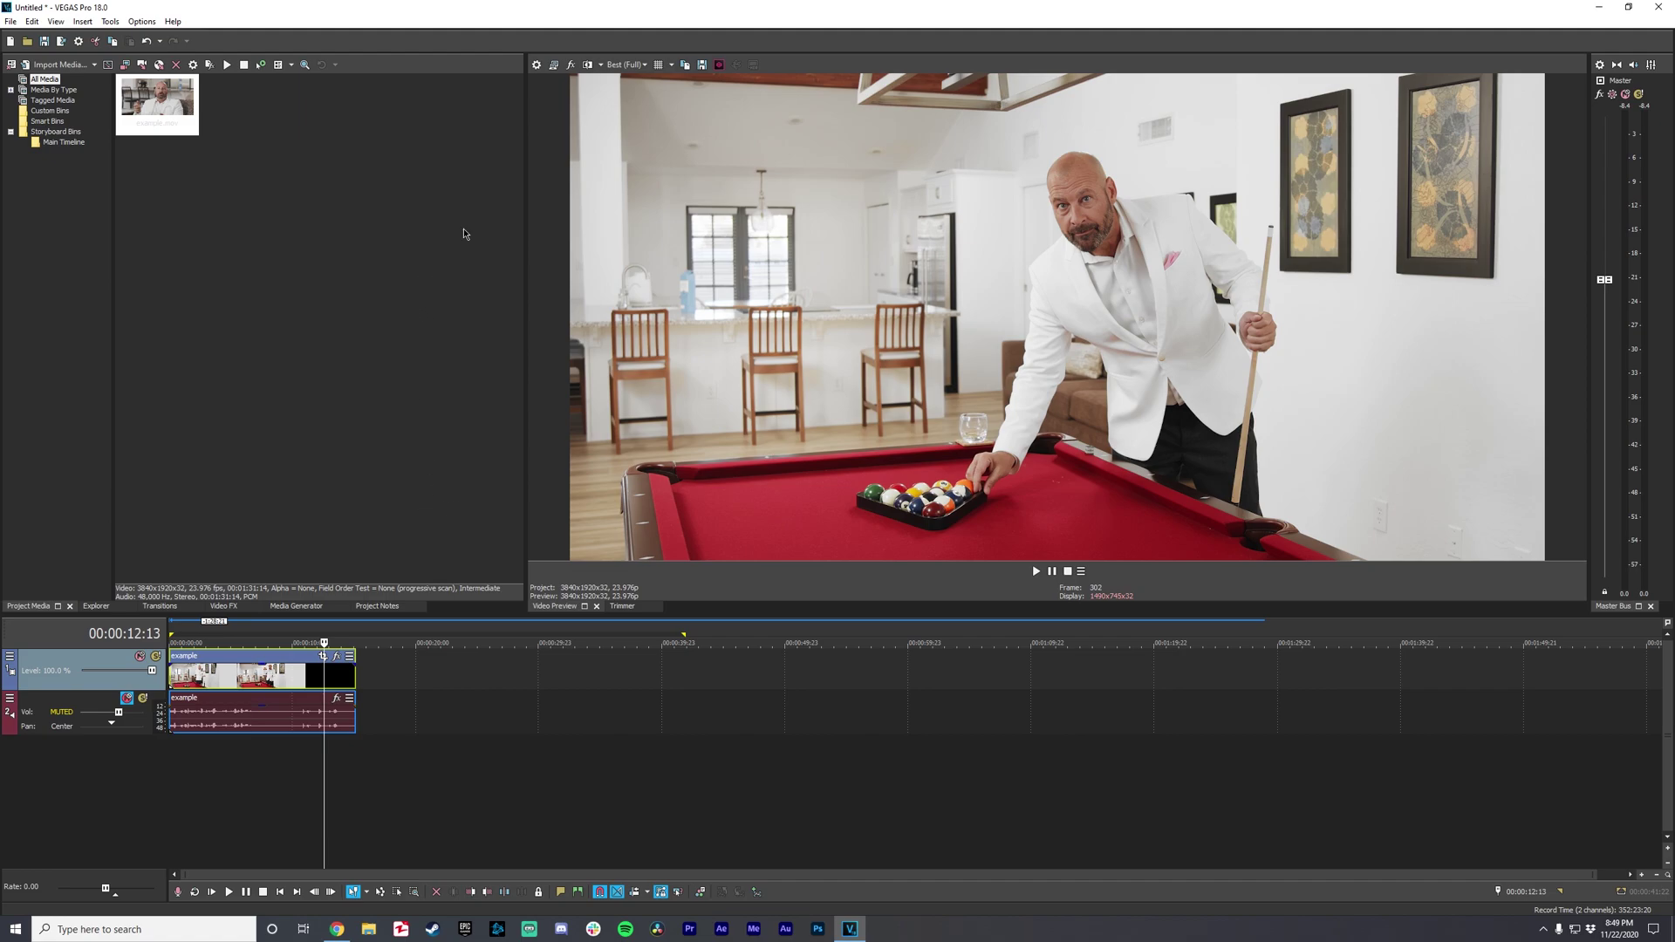
In Project Properties, set full-resolution rendering quality to Best, keeping 8-bit pixel format and resample mode Disable.
left_click(536, 65)
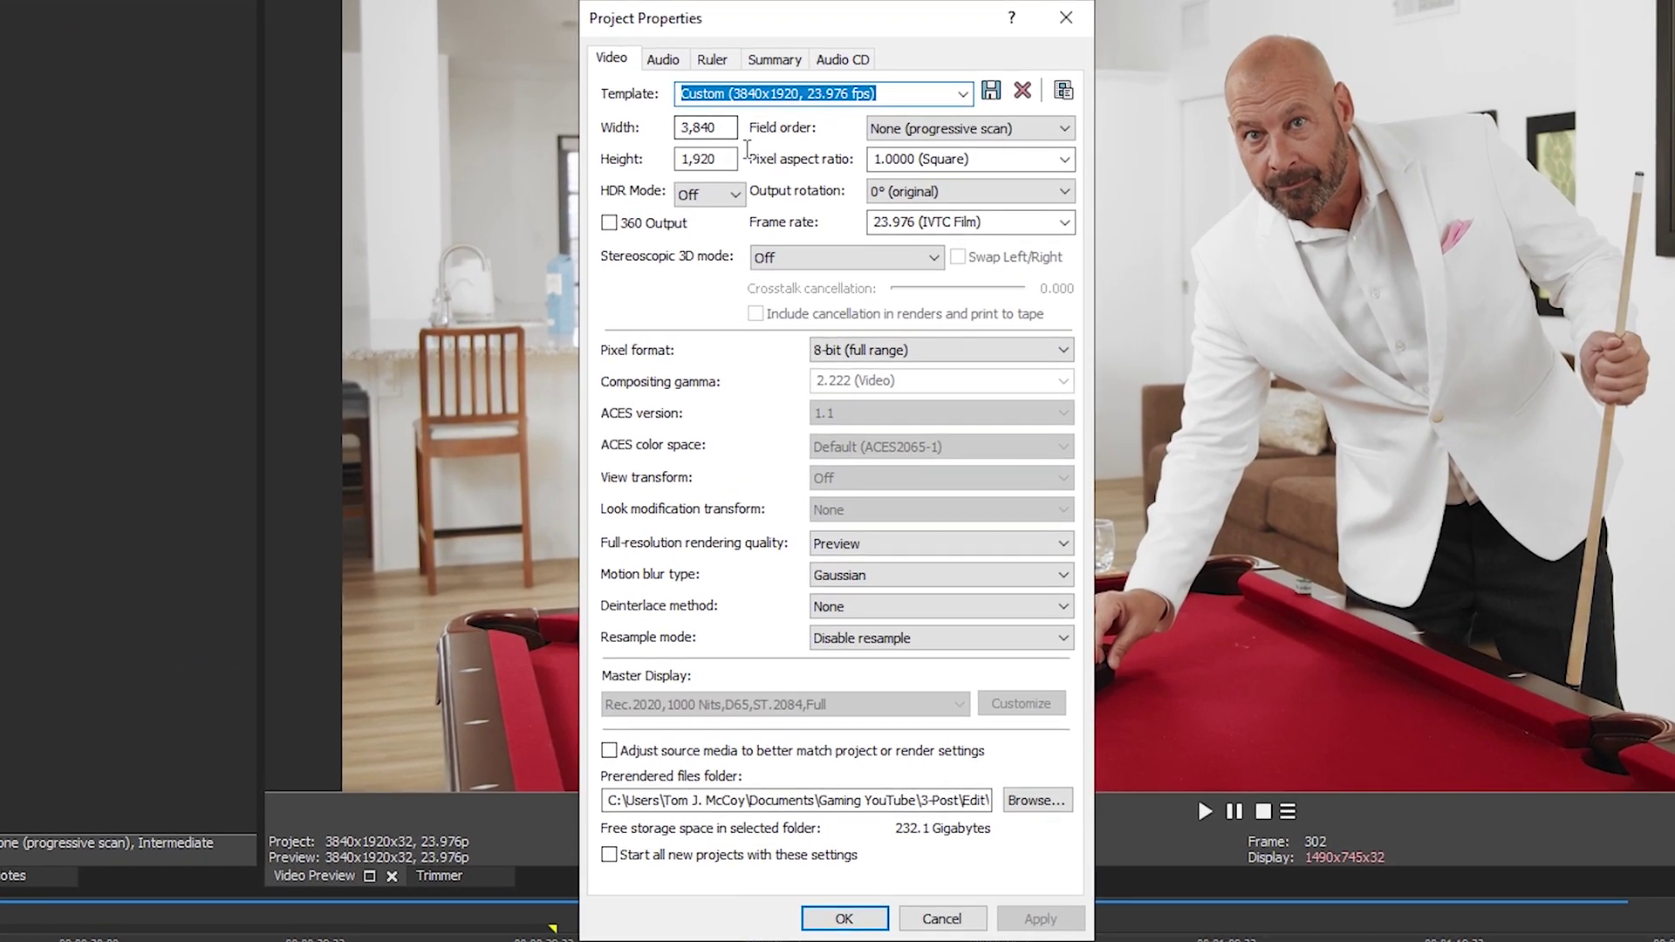
key("Tab")
key("Tab")
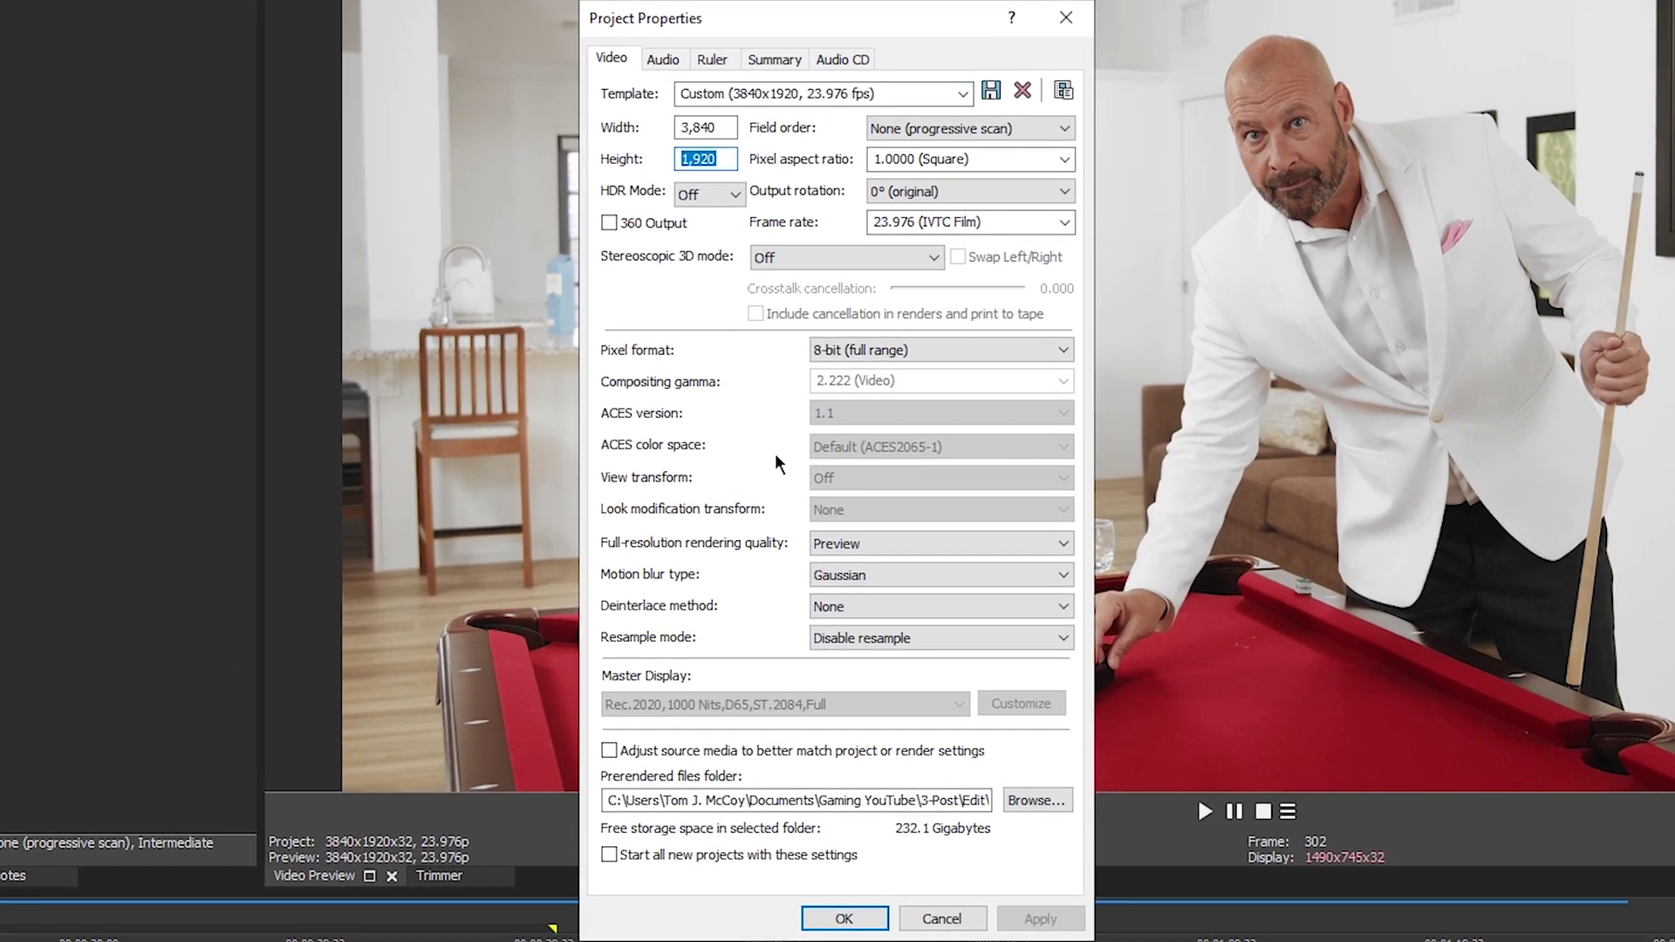
left_click(907, 350)
left_click(743, 372)
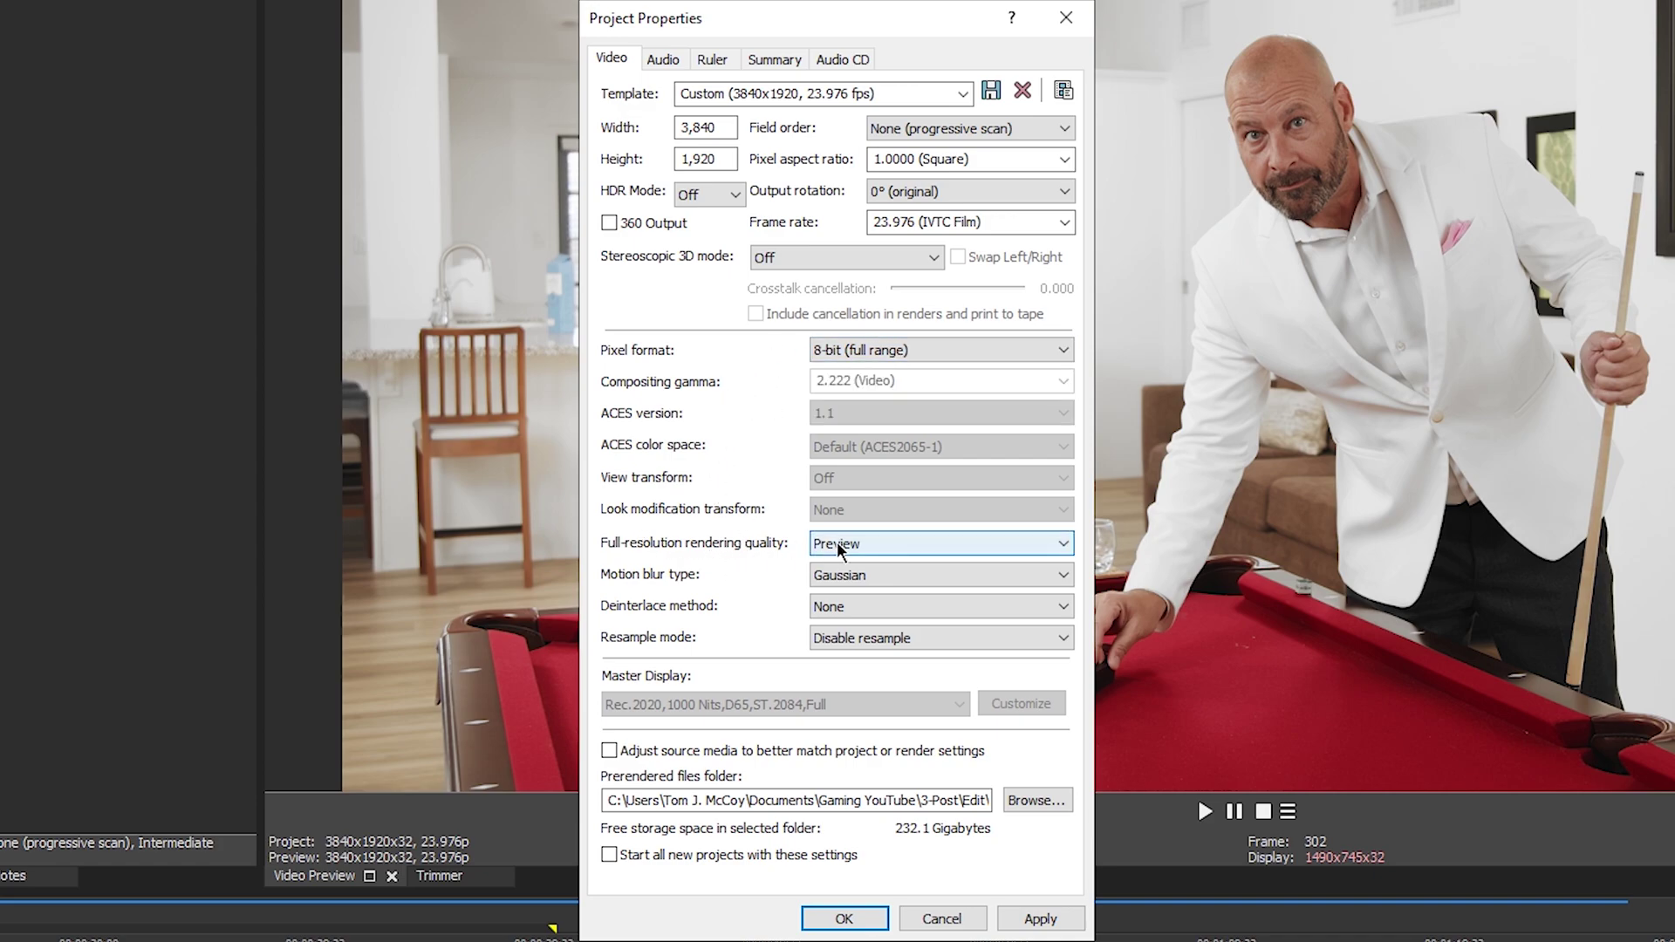
left_click(919, 541)
left_click(870, 612)
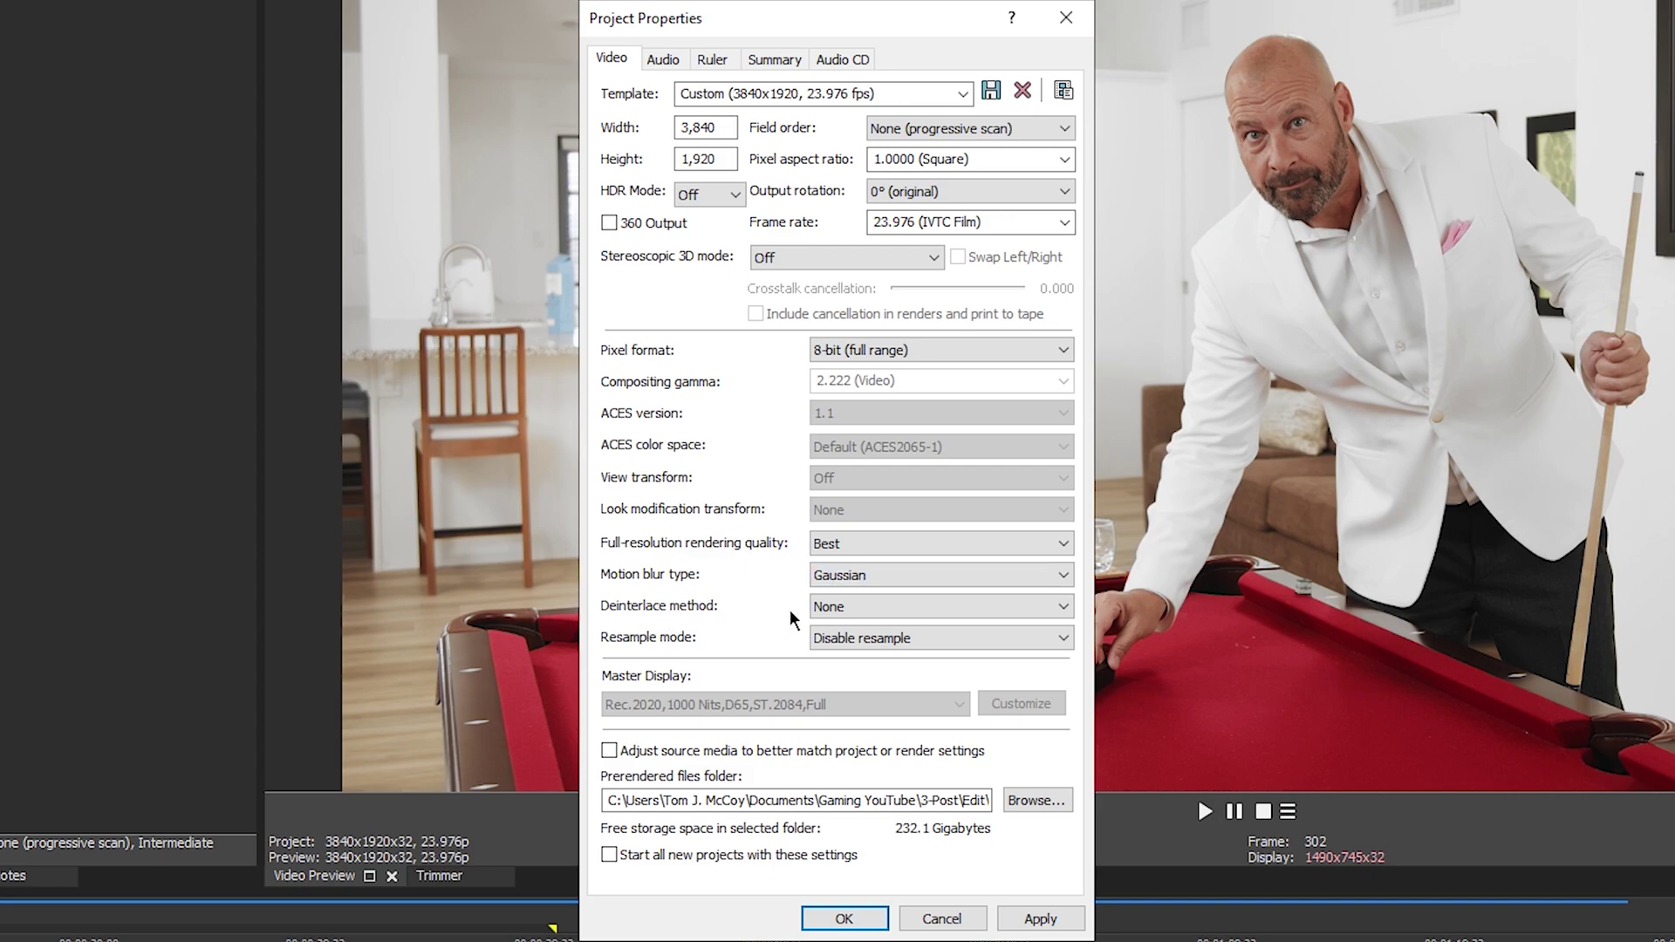
left_click(877, 639)
left_click(743, 605)
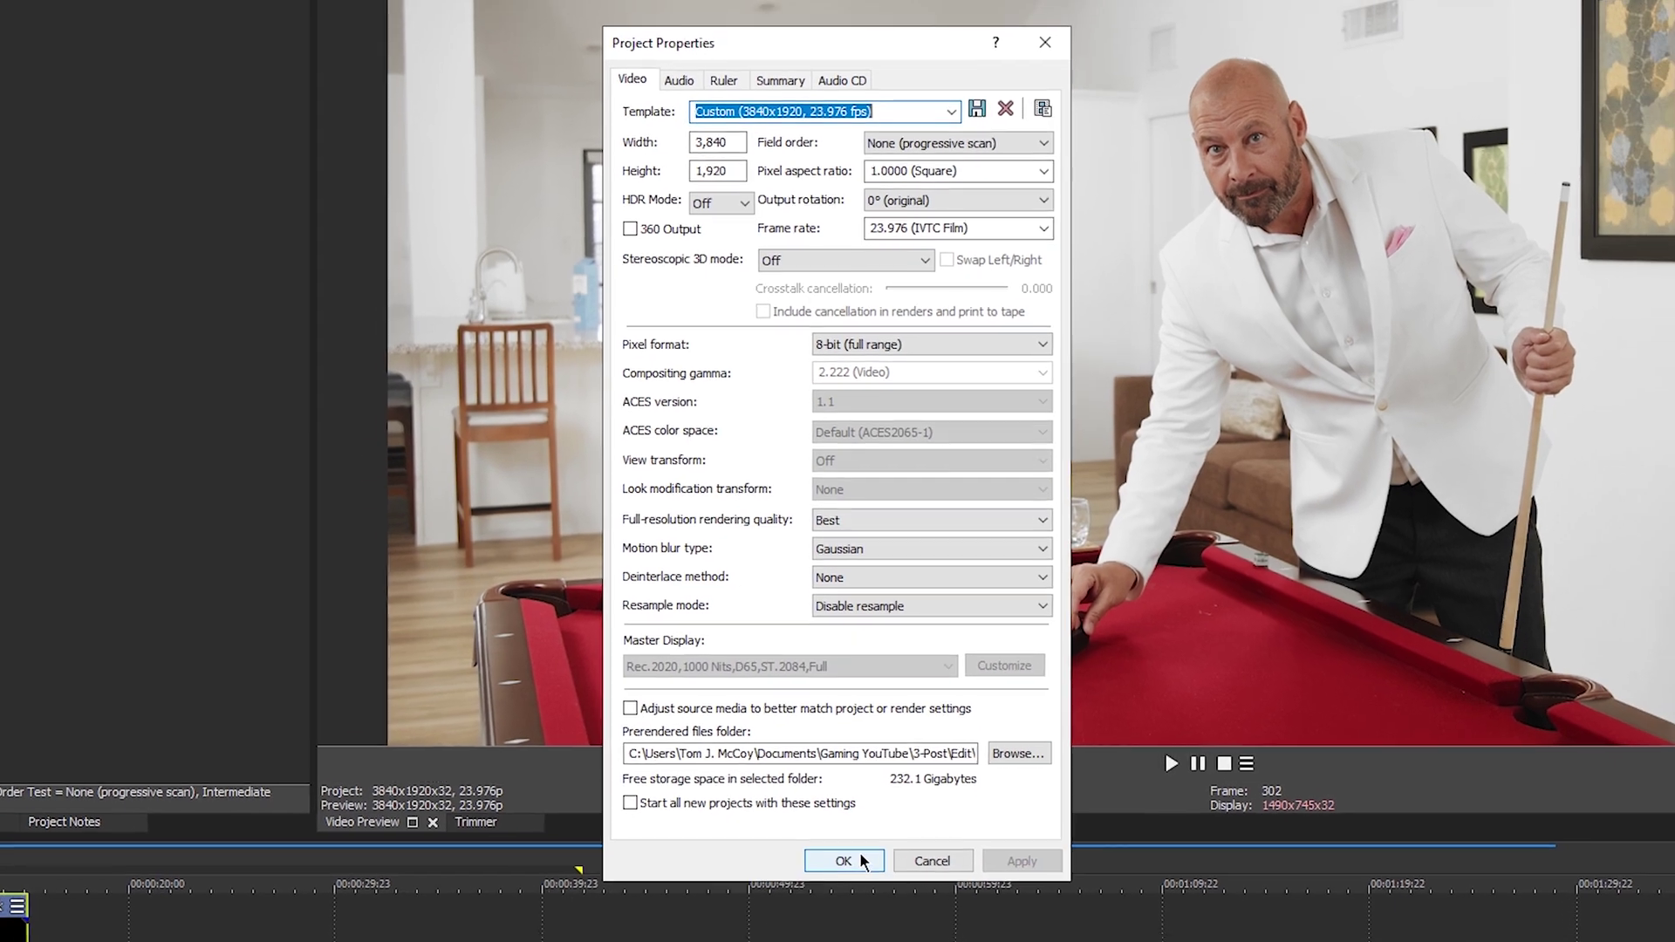
left_click(843, 919)
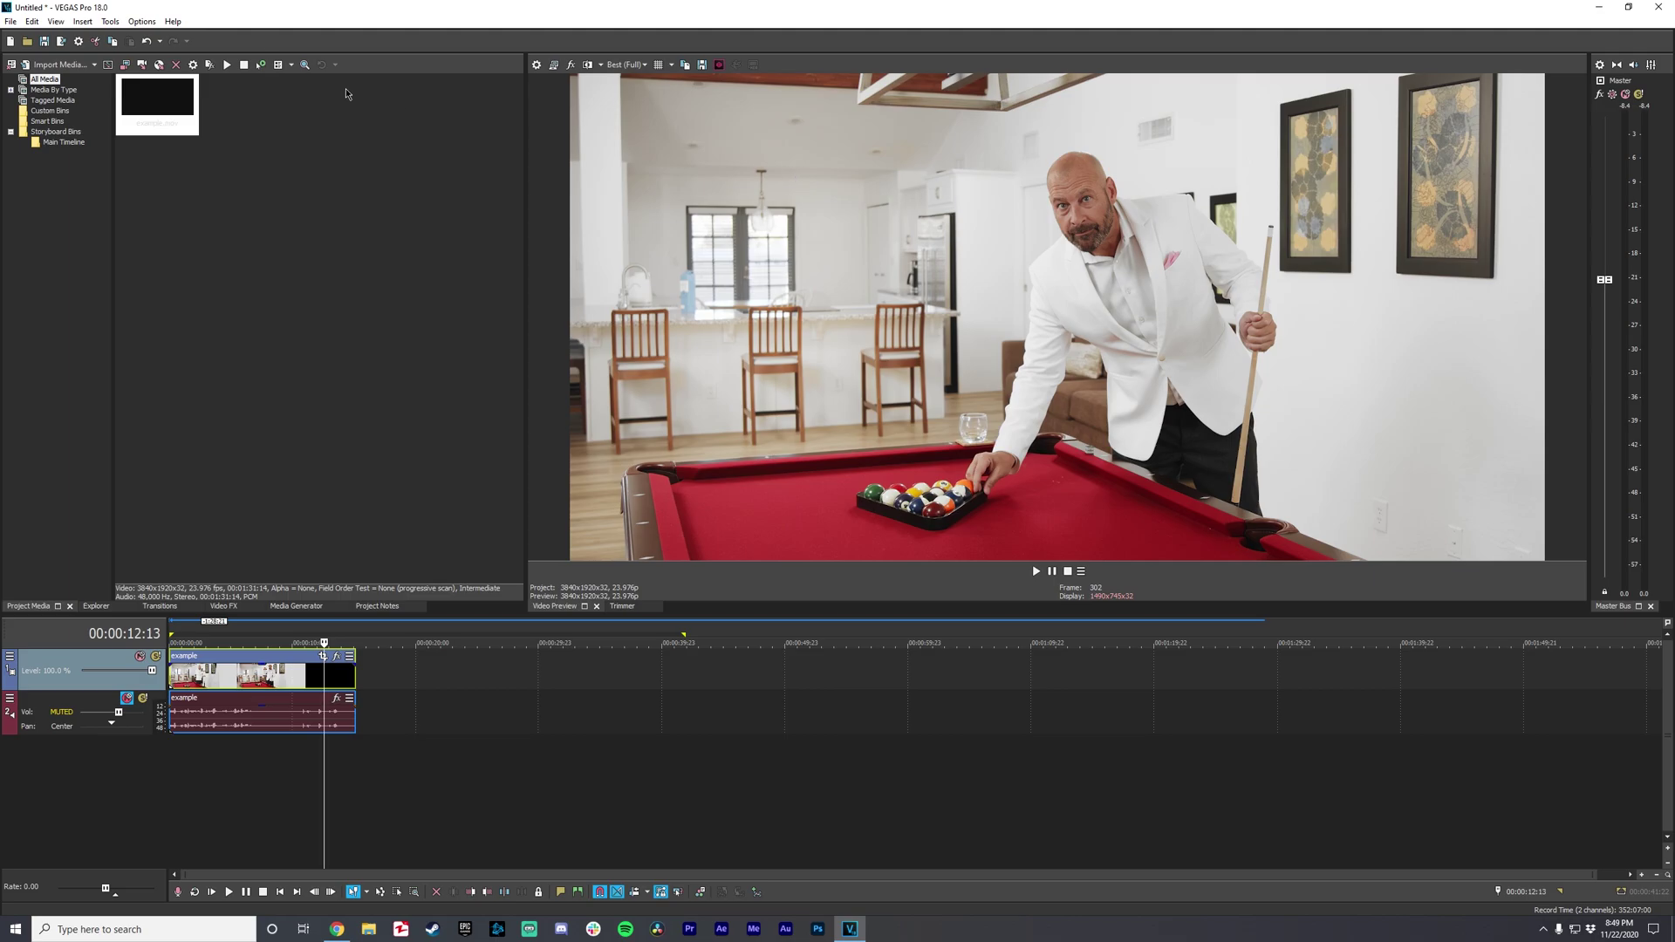
Choose Render As from the File menu to list output formats and templates.
left_click(11, 21)
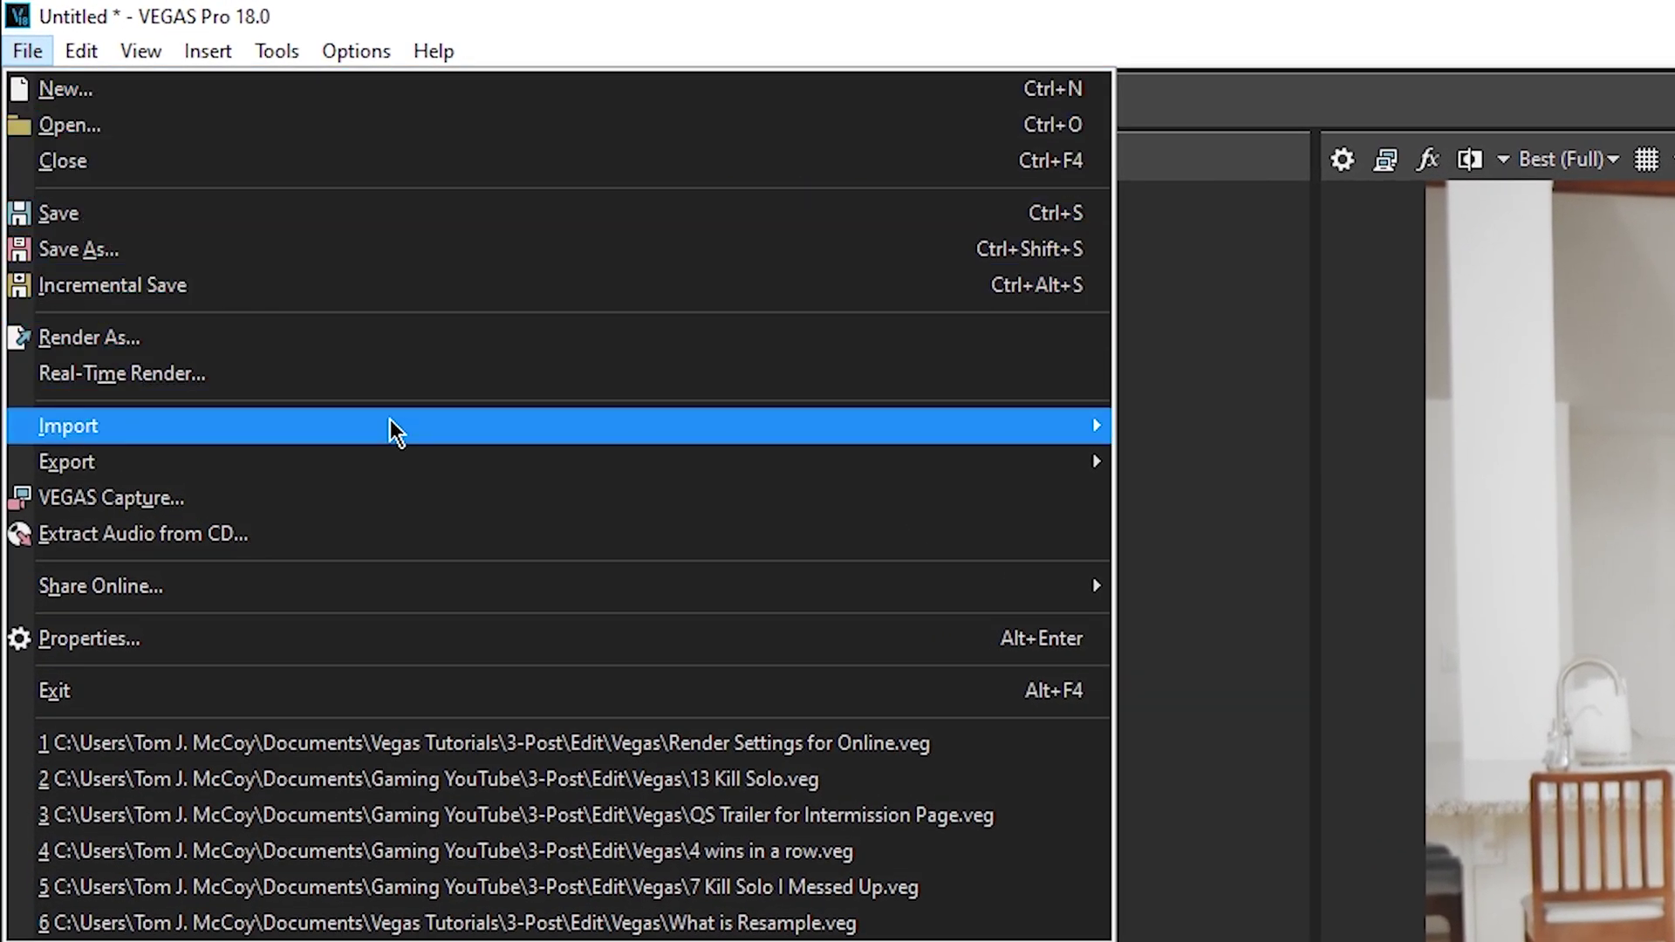
mouse_move(436, 425)
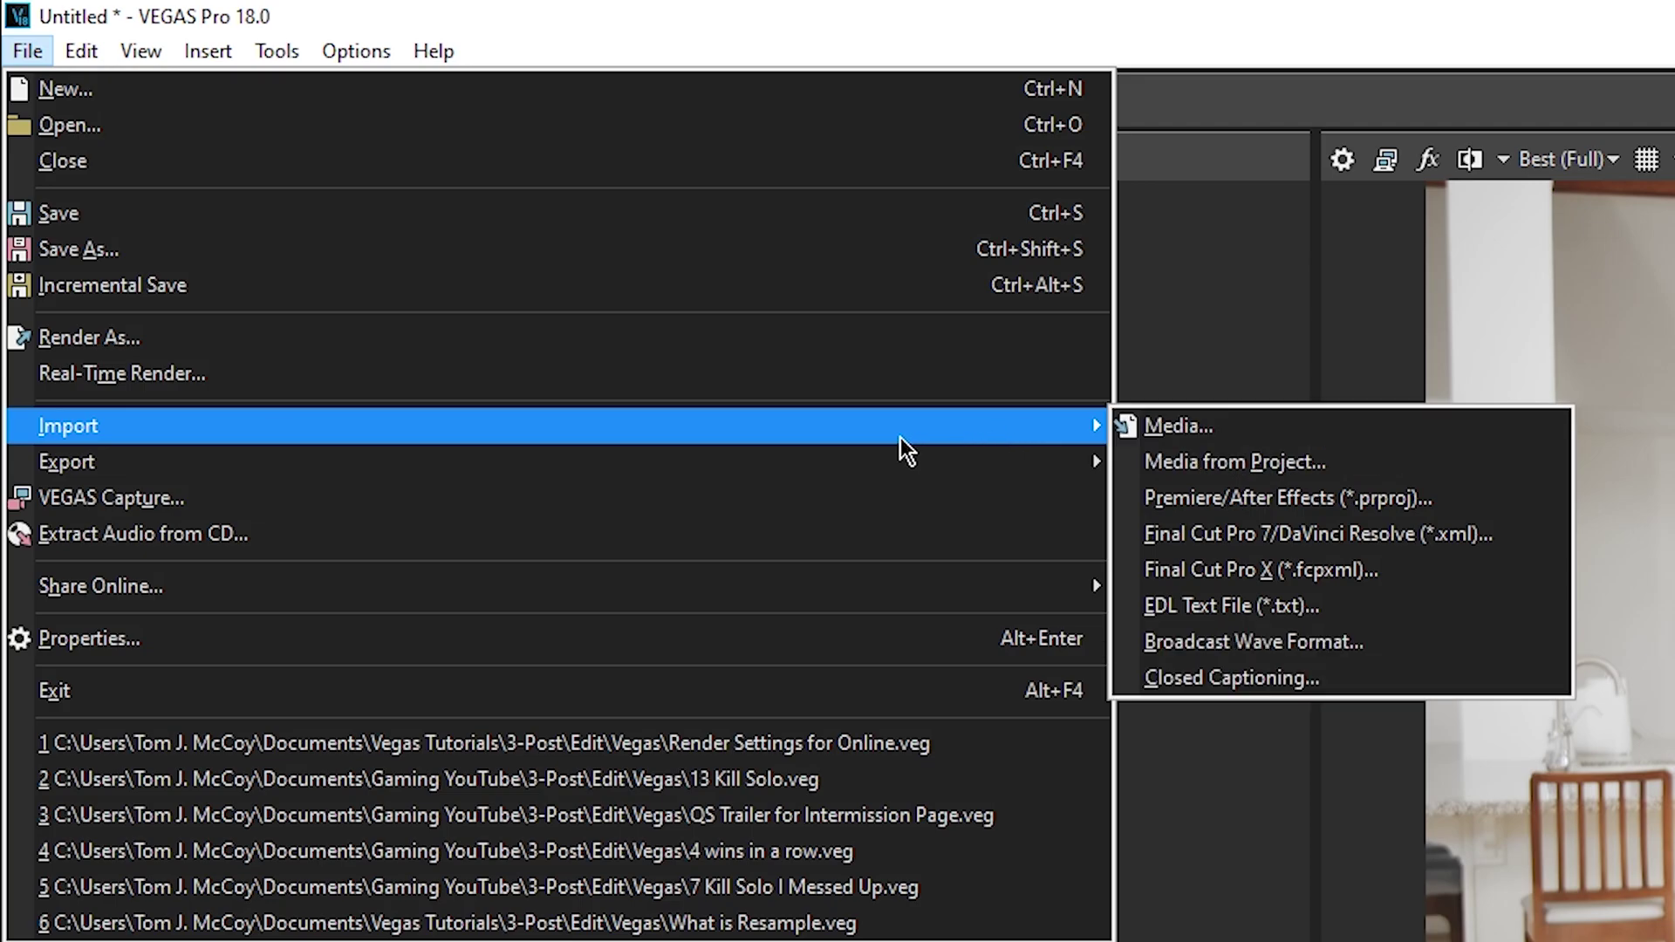
left_click(187, 342)
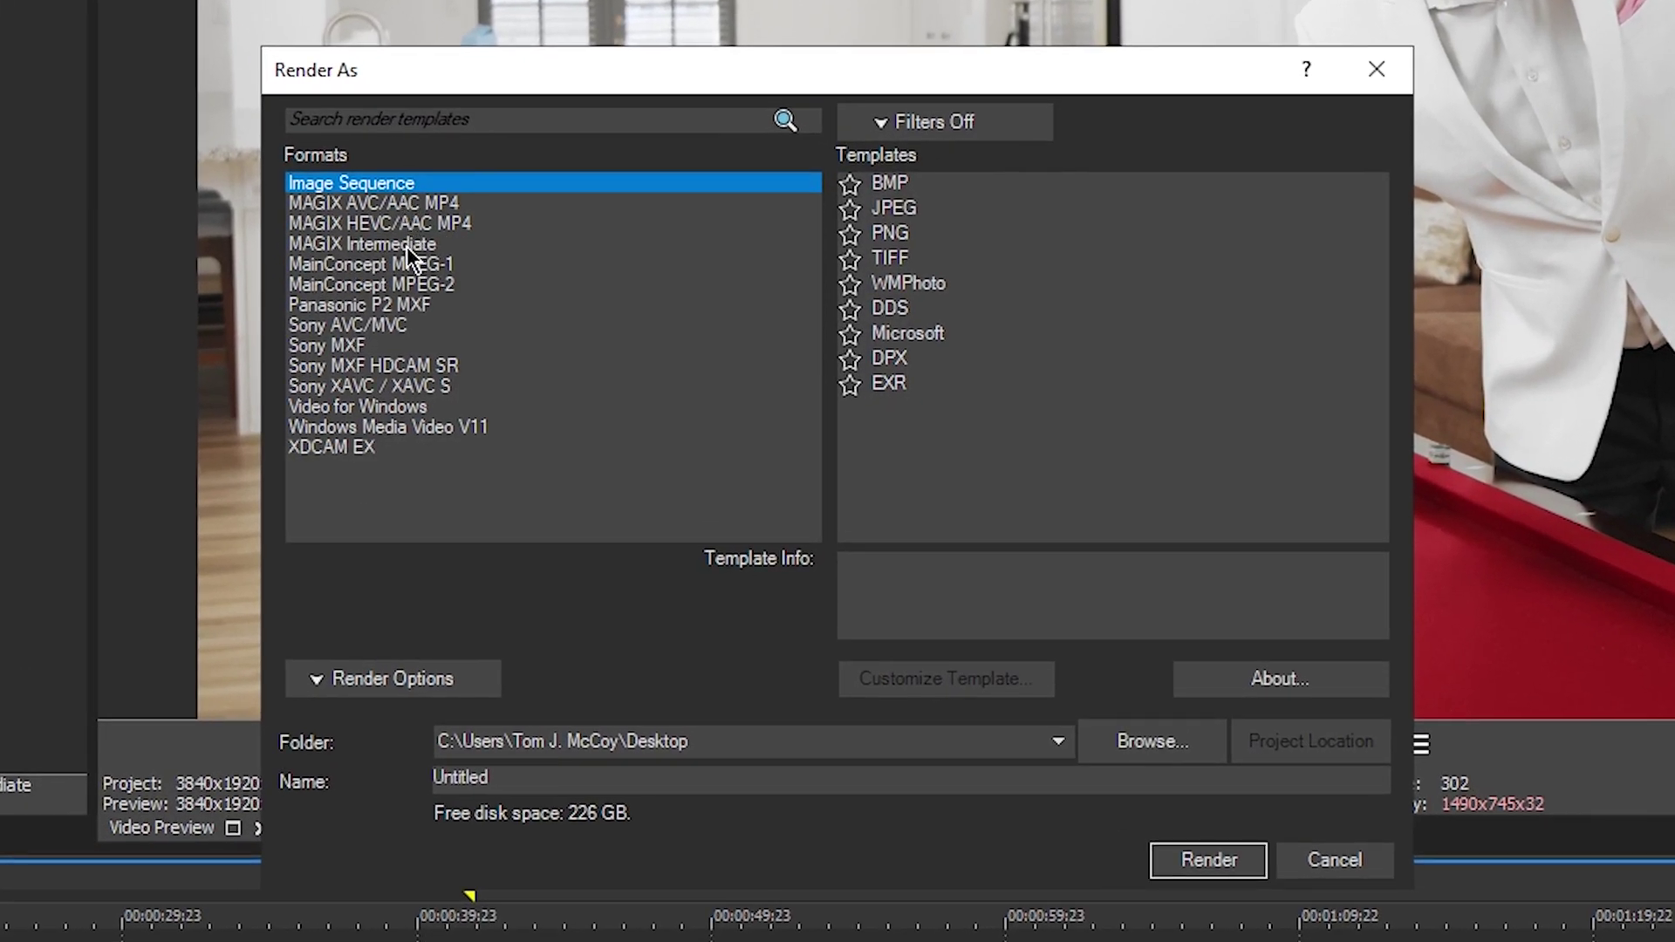
Select MAGIX Intermediate, pick the Intermediate 422 1920x1080-23.976p template, and customize it.
left_click(407, 264)
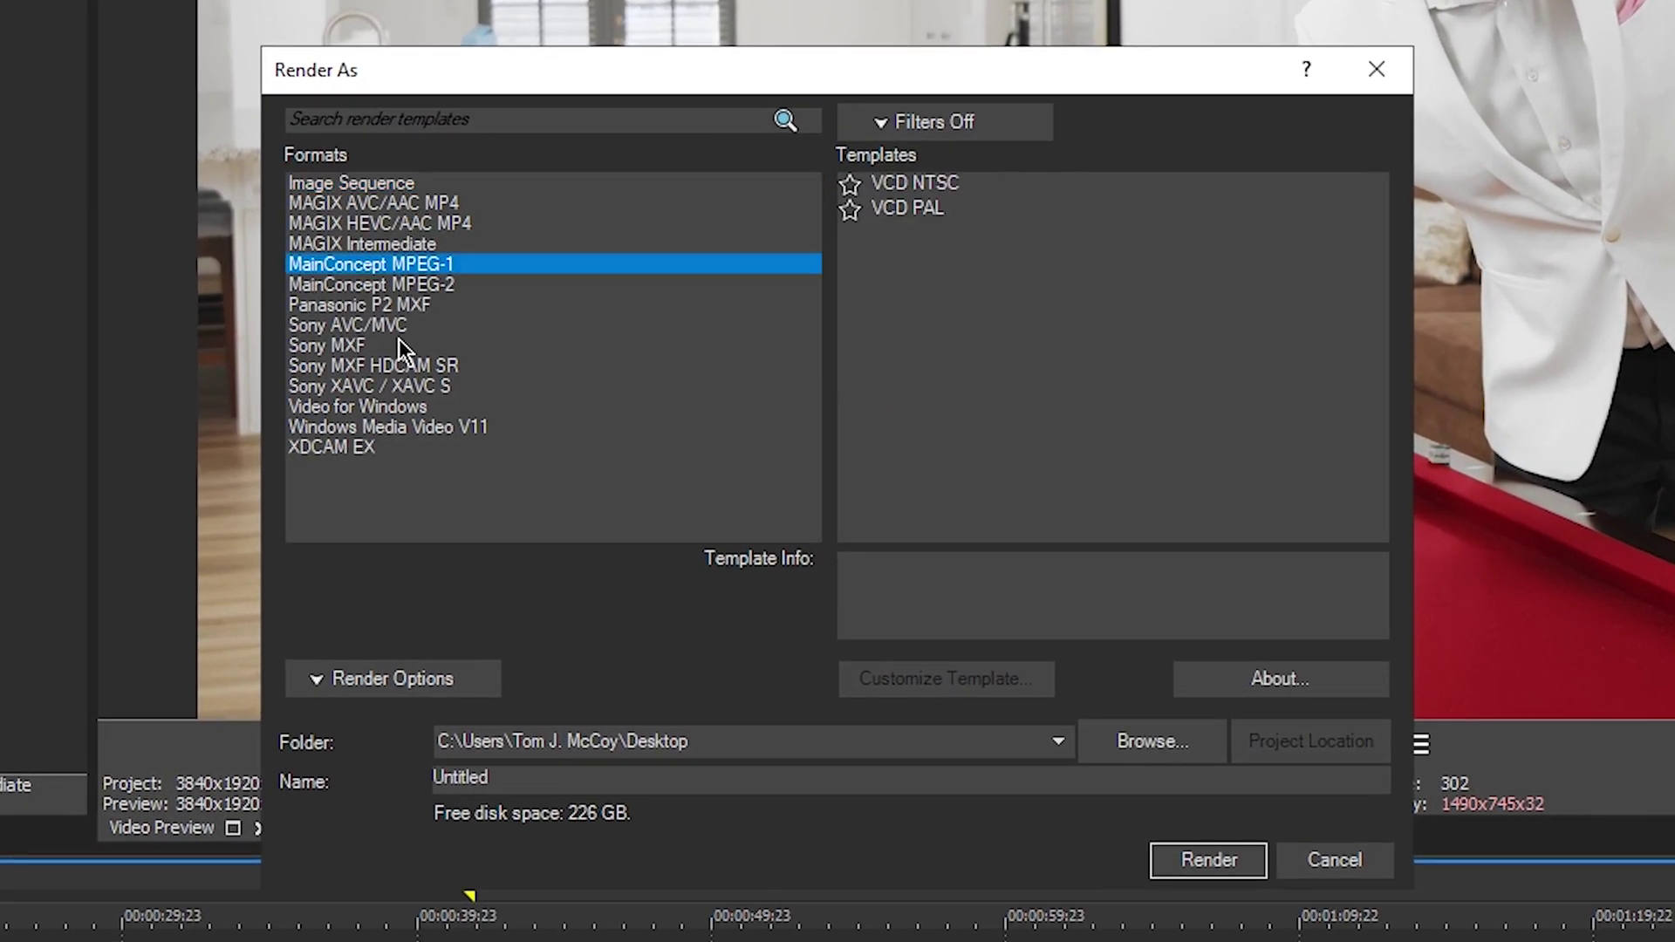
left_click(394, 386)
left_click(384, 449)
left_click(446, 365)
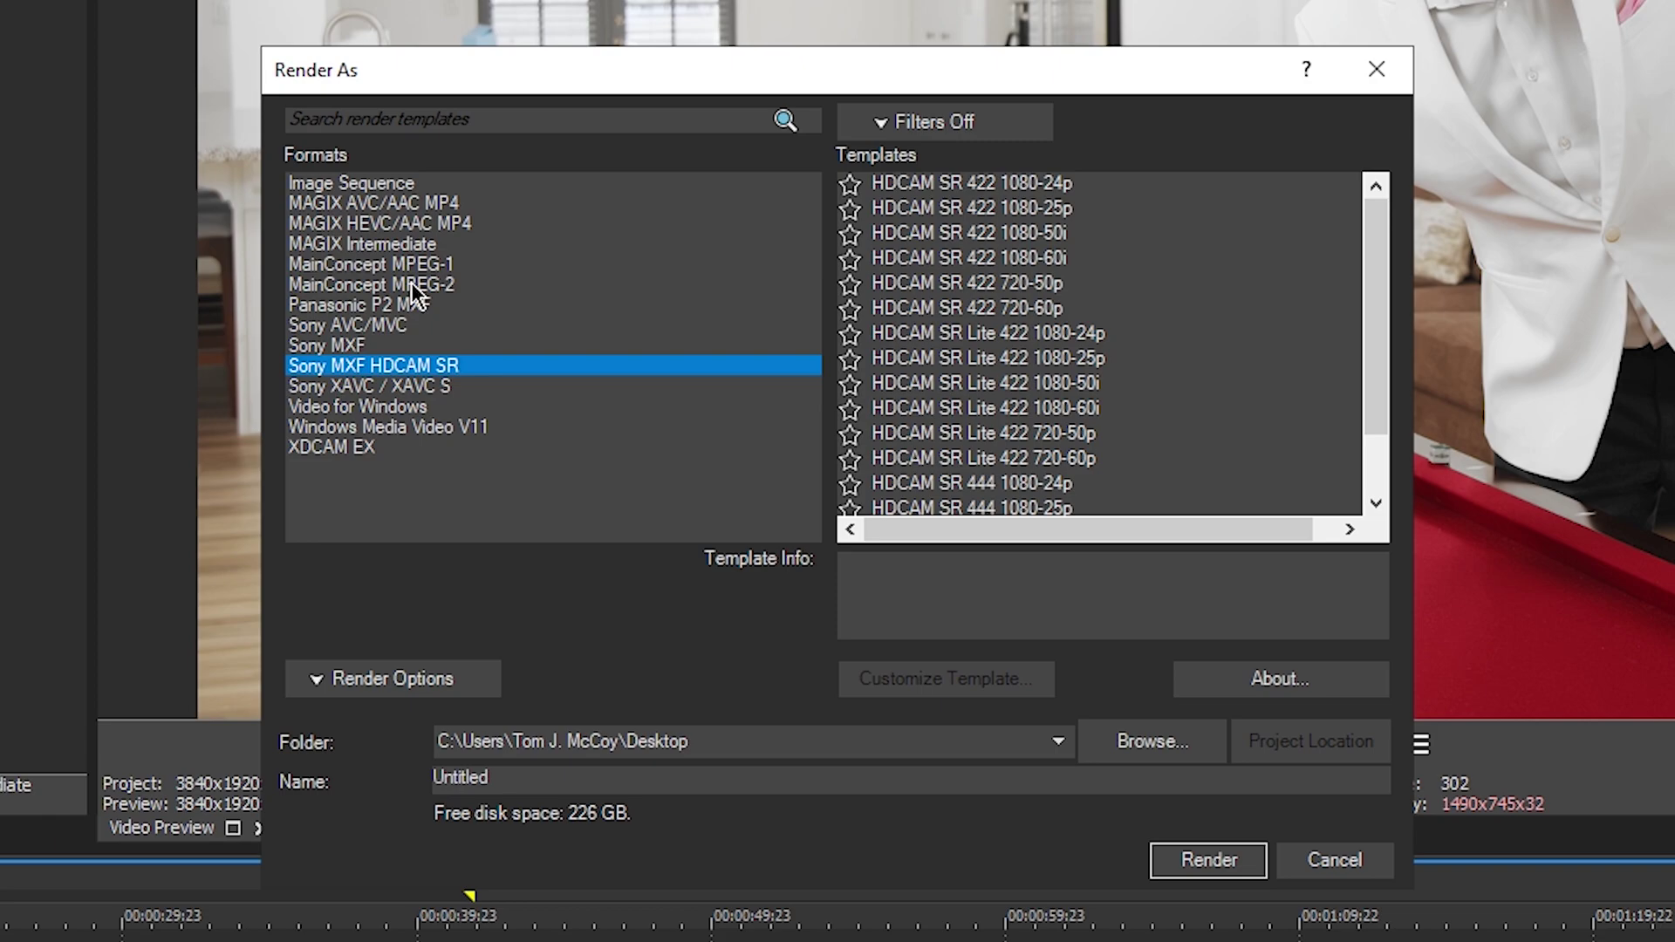
left_click(364, 246)
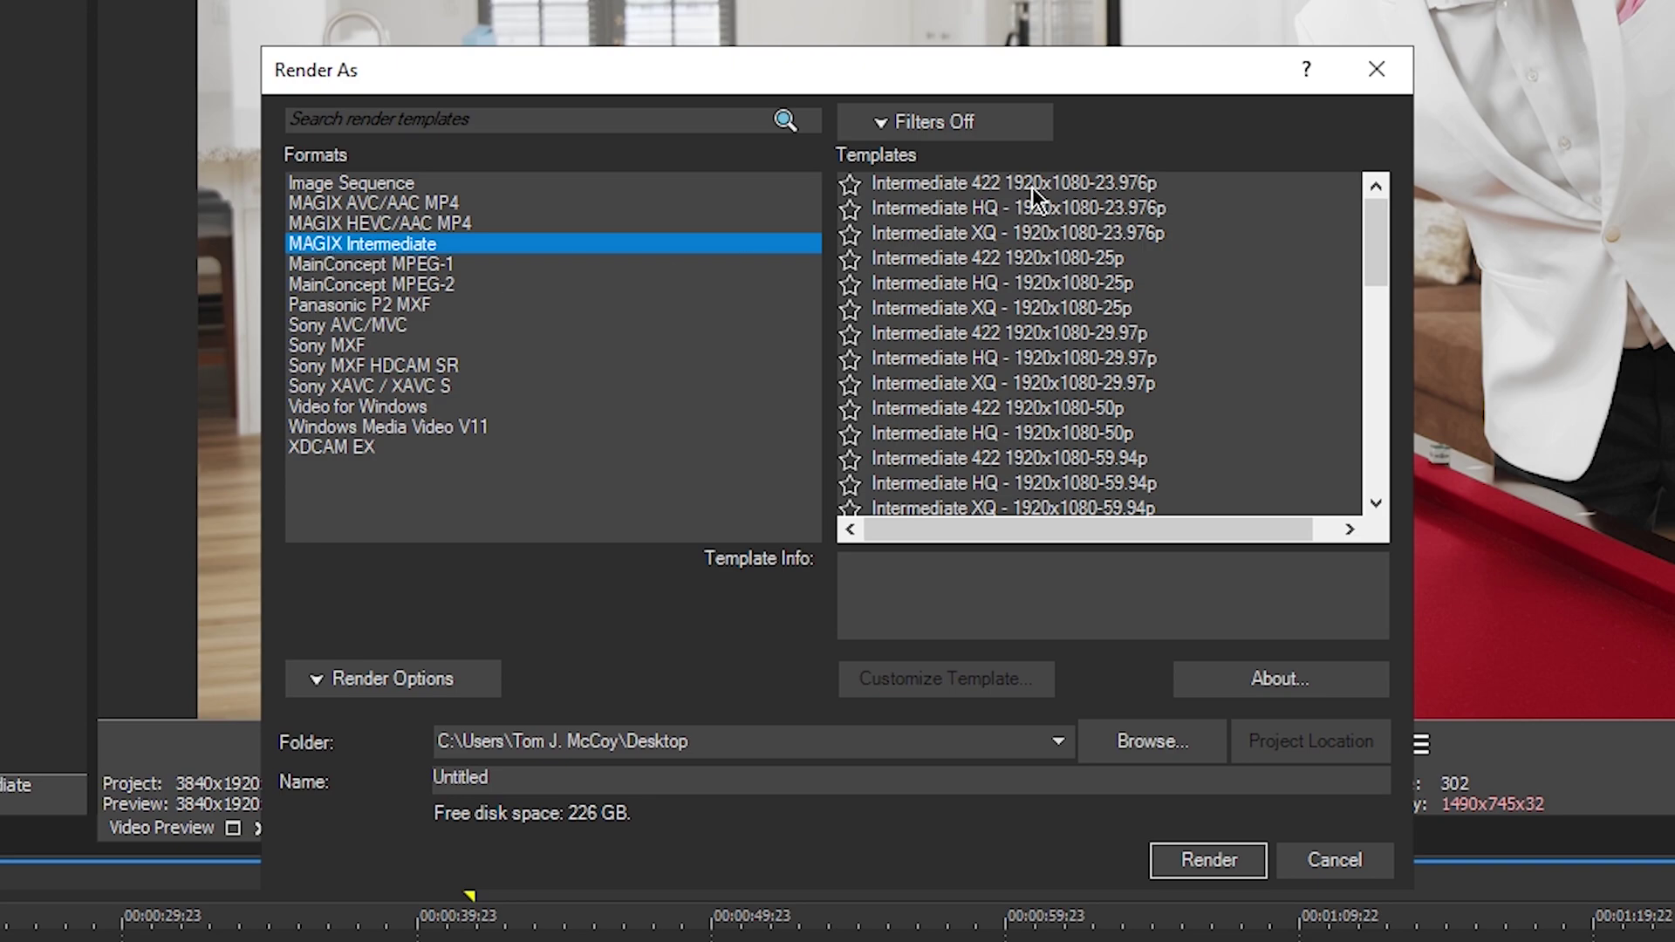
left_click(997, 185)
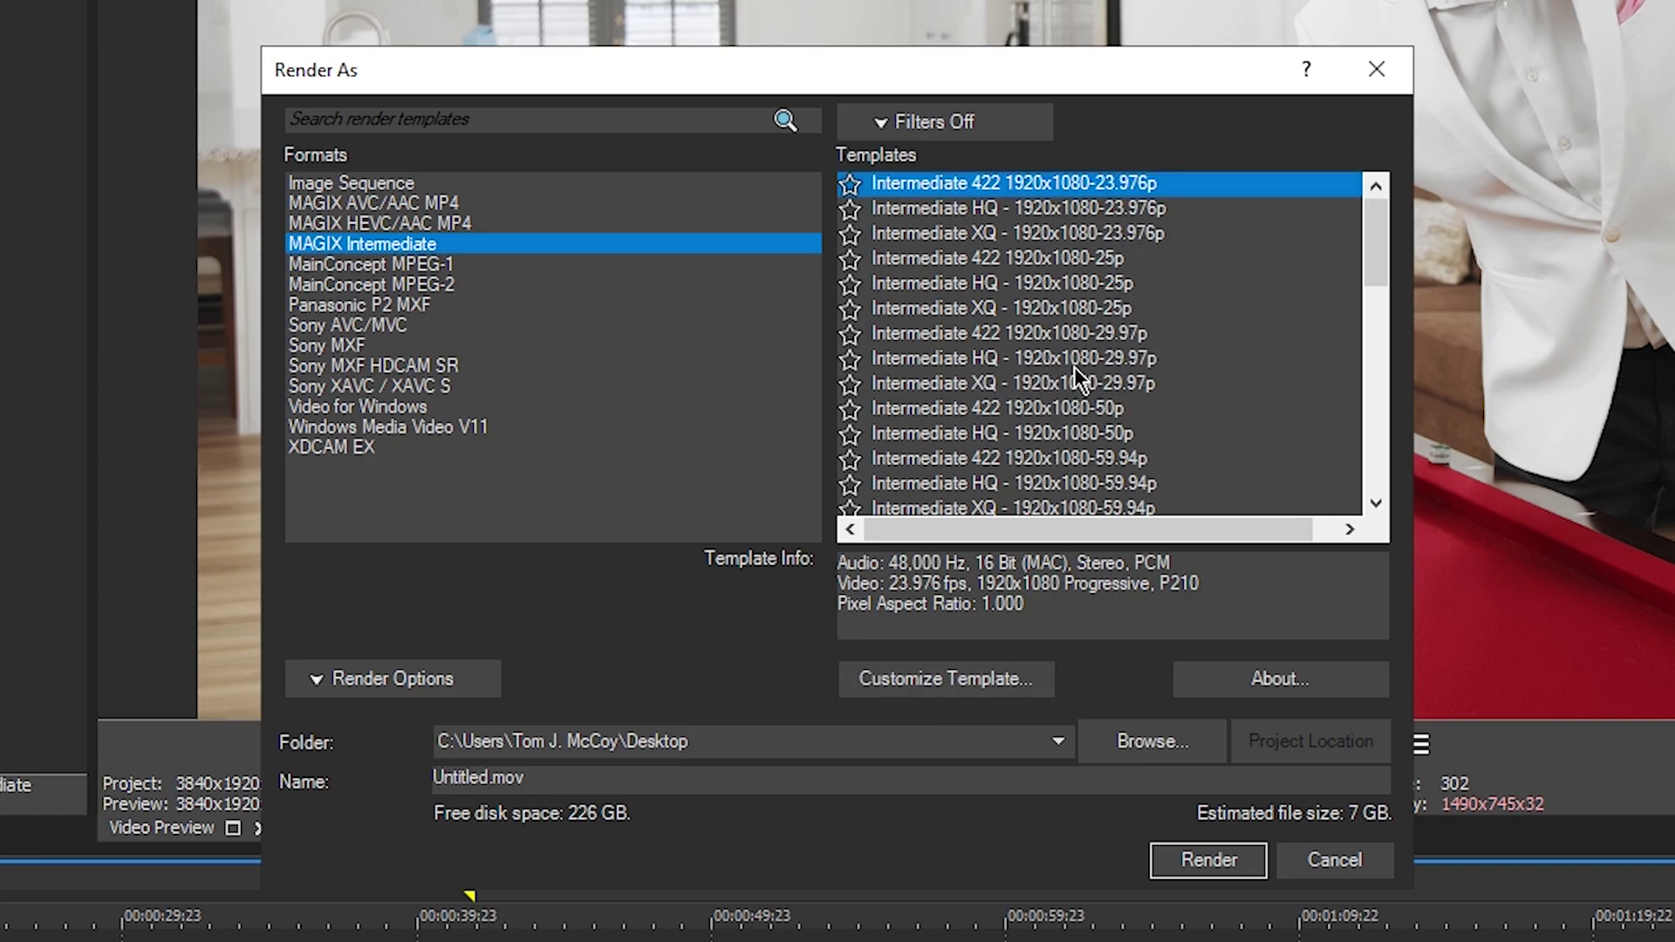
left_click(977, 680)
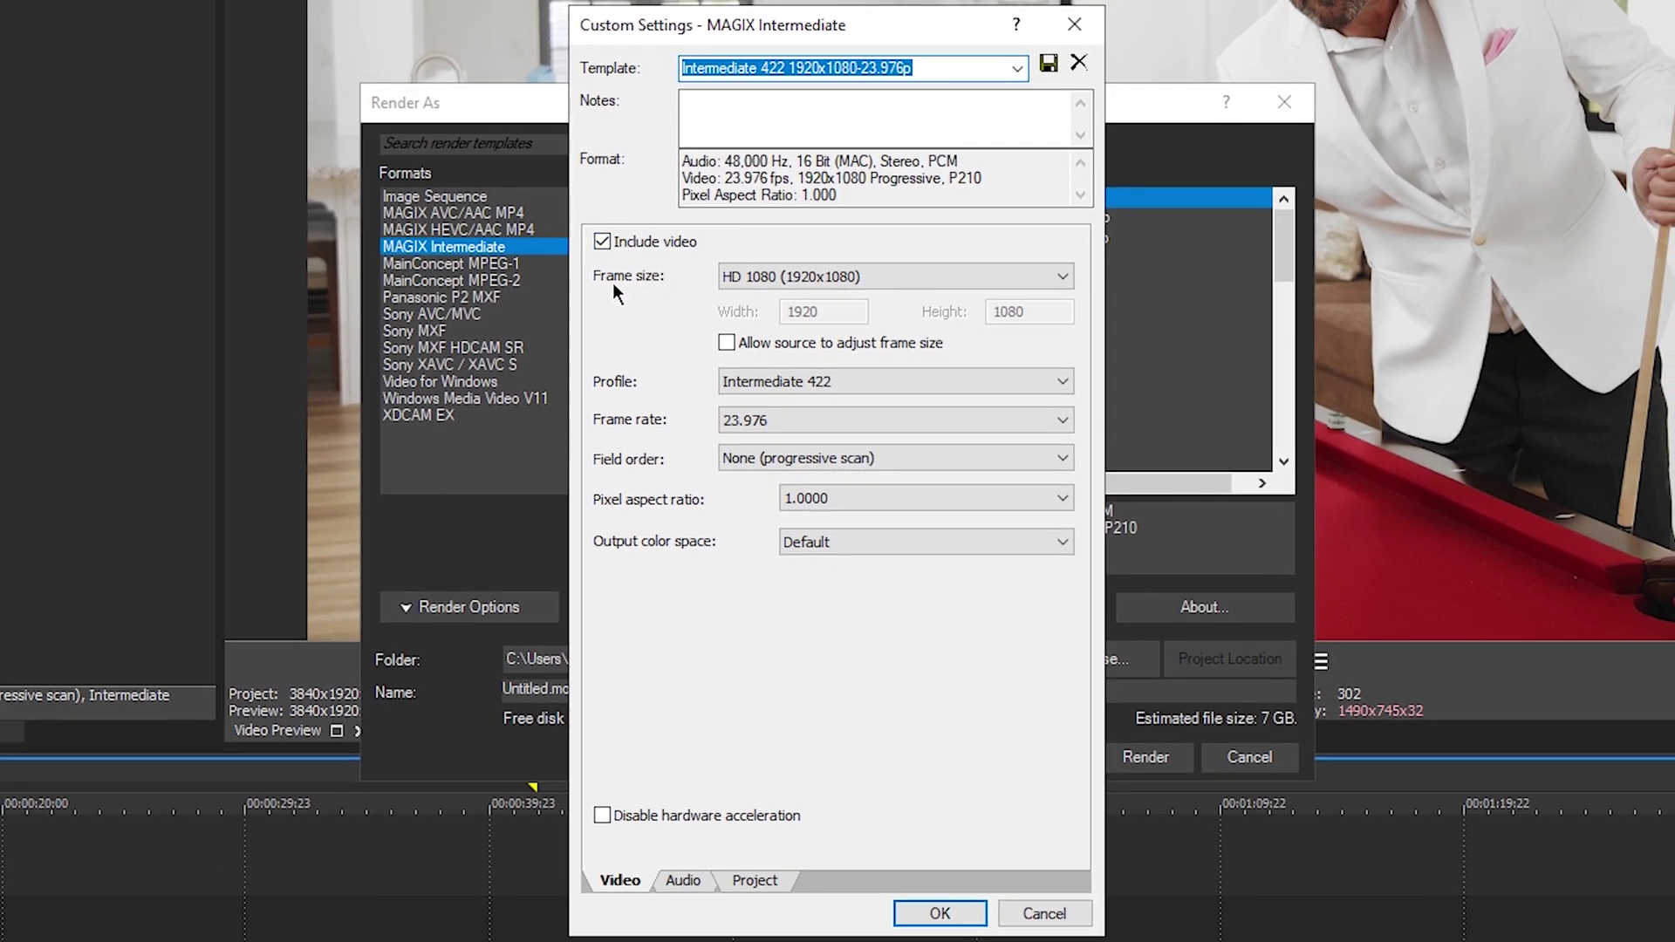
Set the template's frame size to a custom 3840 x 1920.
left_click(852, 277)
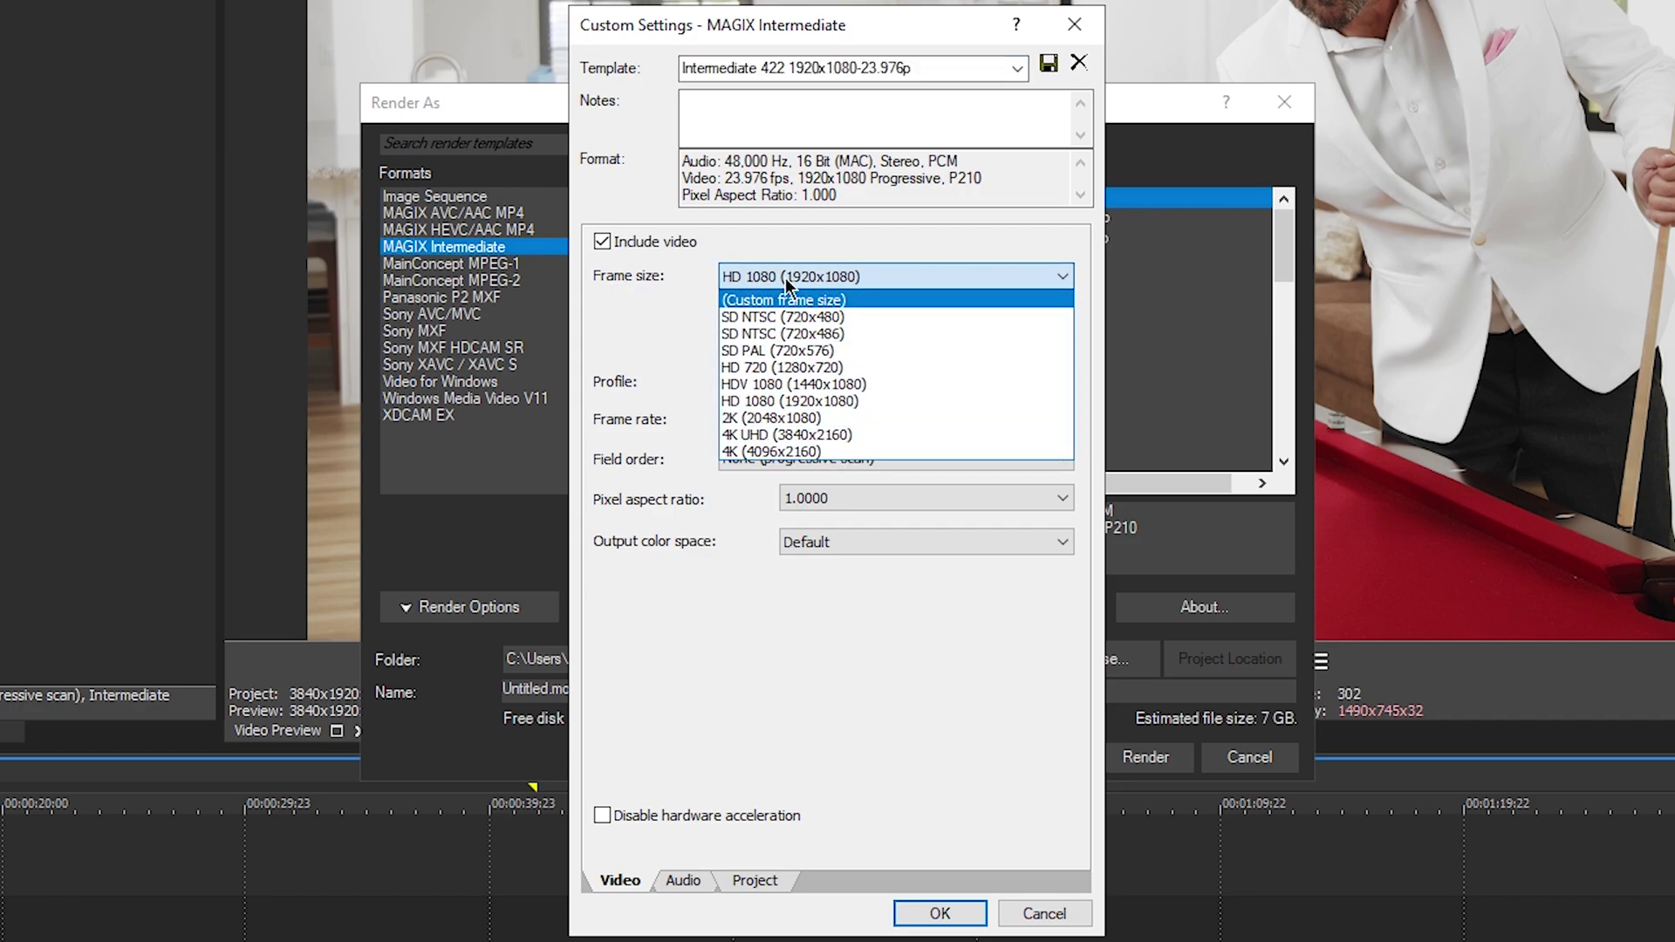
left_click(844, 299)
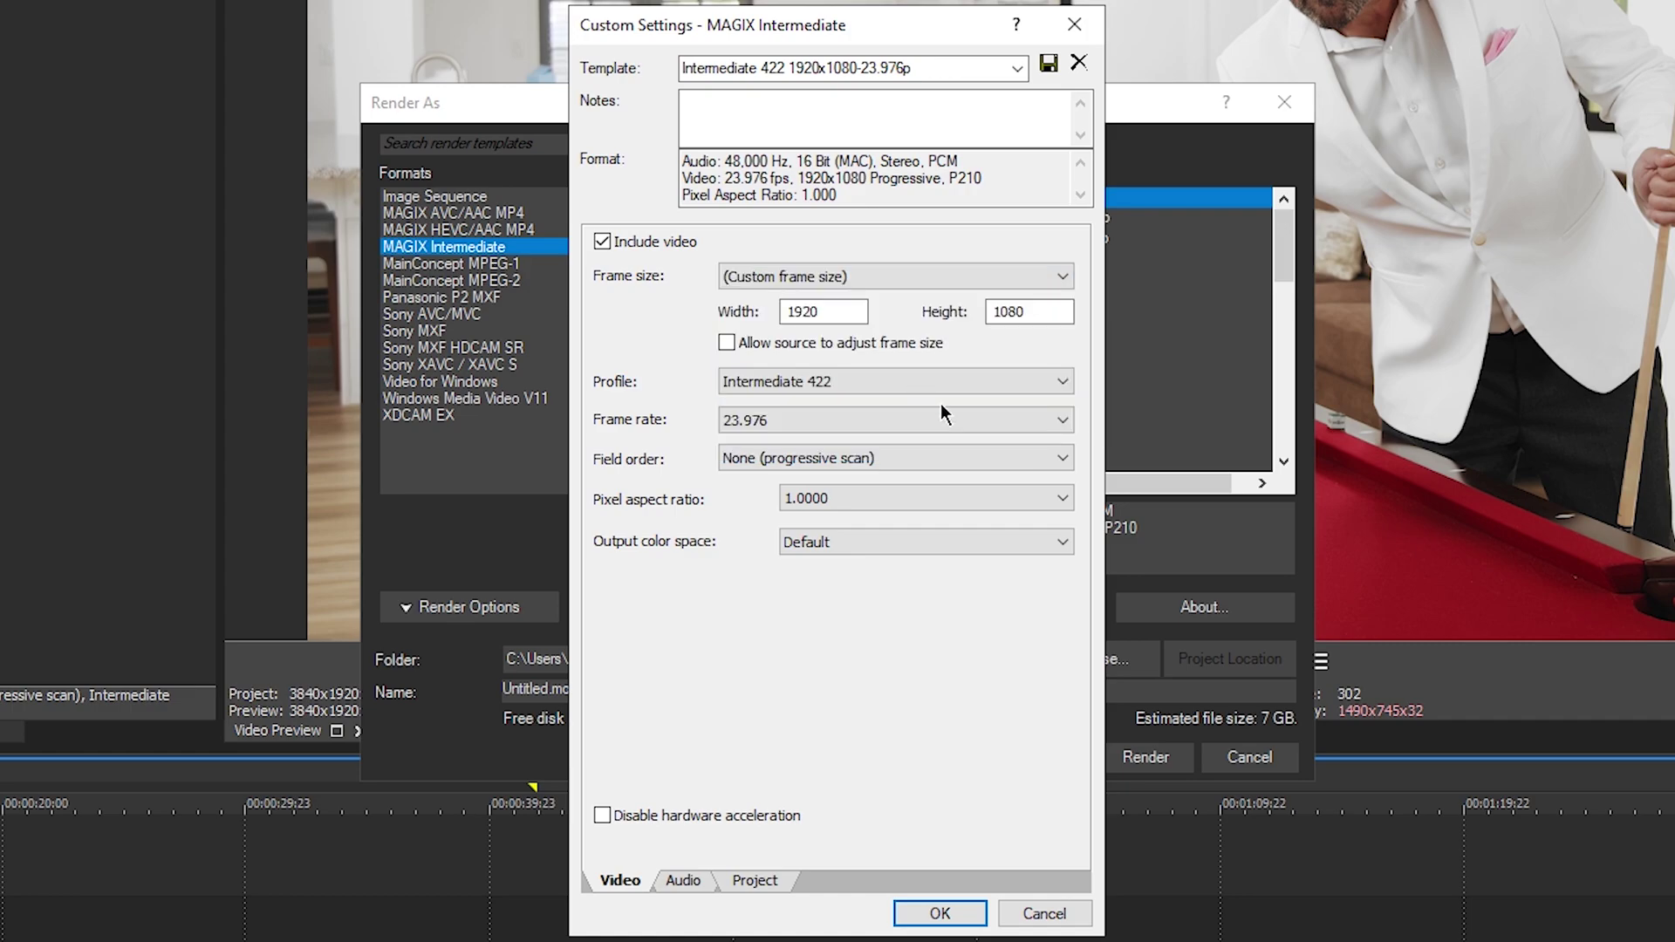
left_click(849, 279)
left_click(858, 299)
key("Tab")
type("3840")
key("Tab")
type("1920")
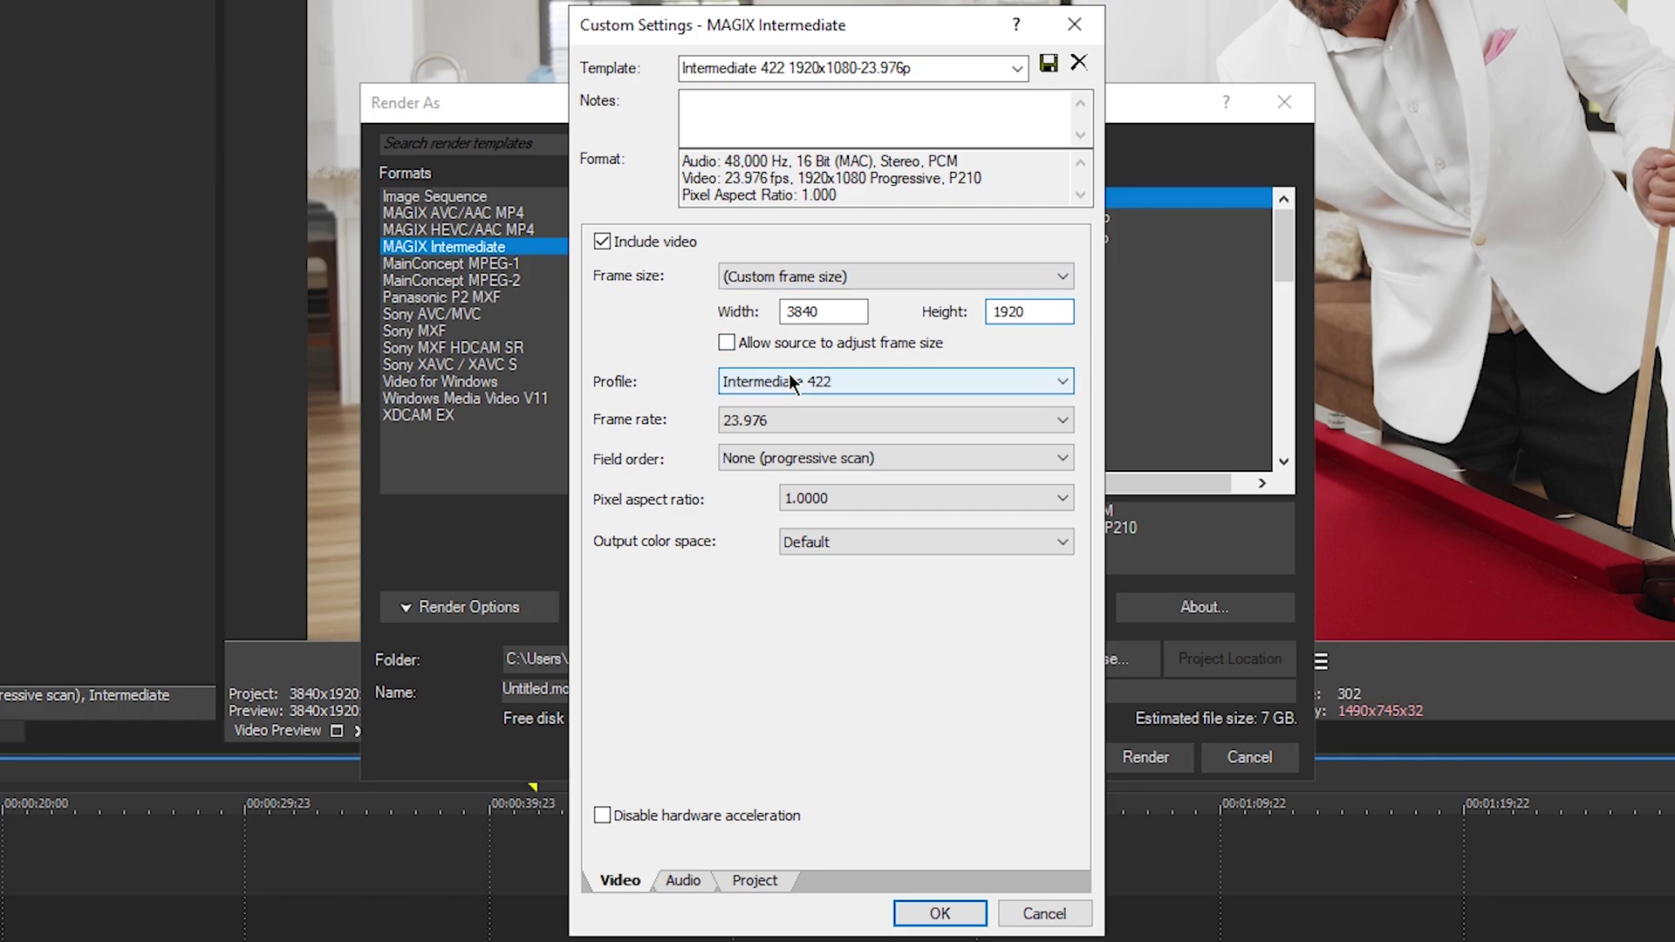
key("Tab")
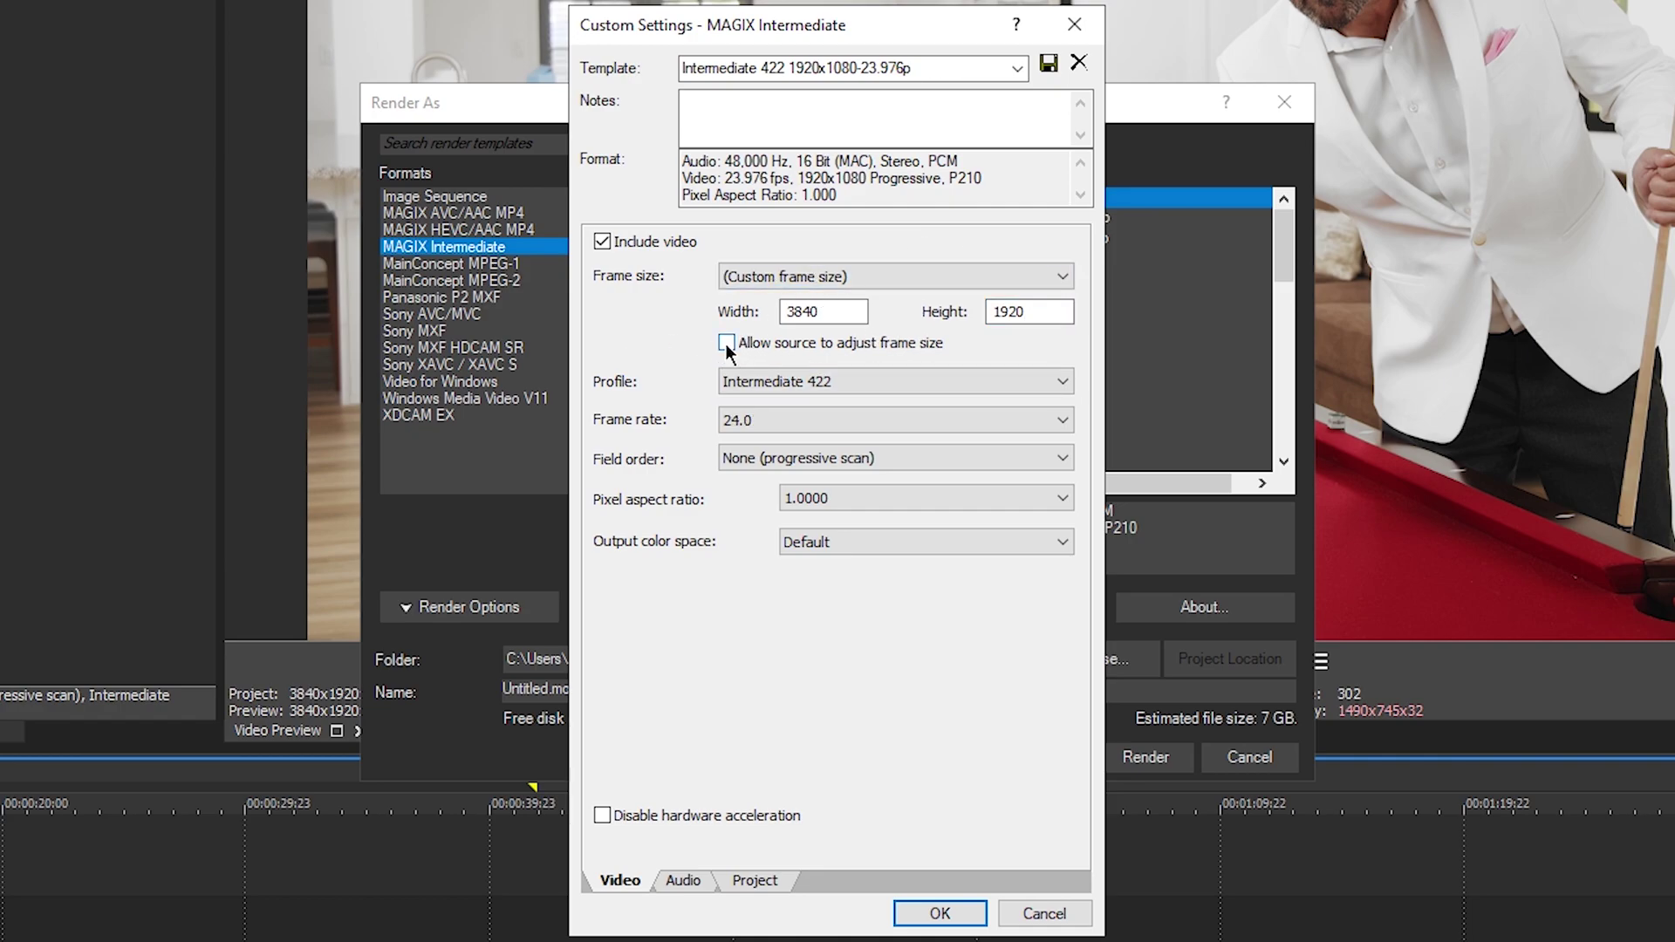
Choose Intermediate 444 as the encoding profile.
left_click(851, 380)
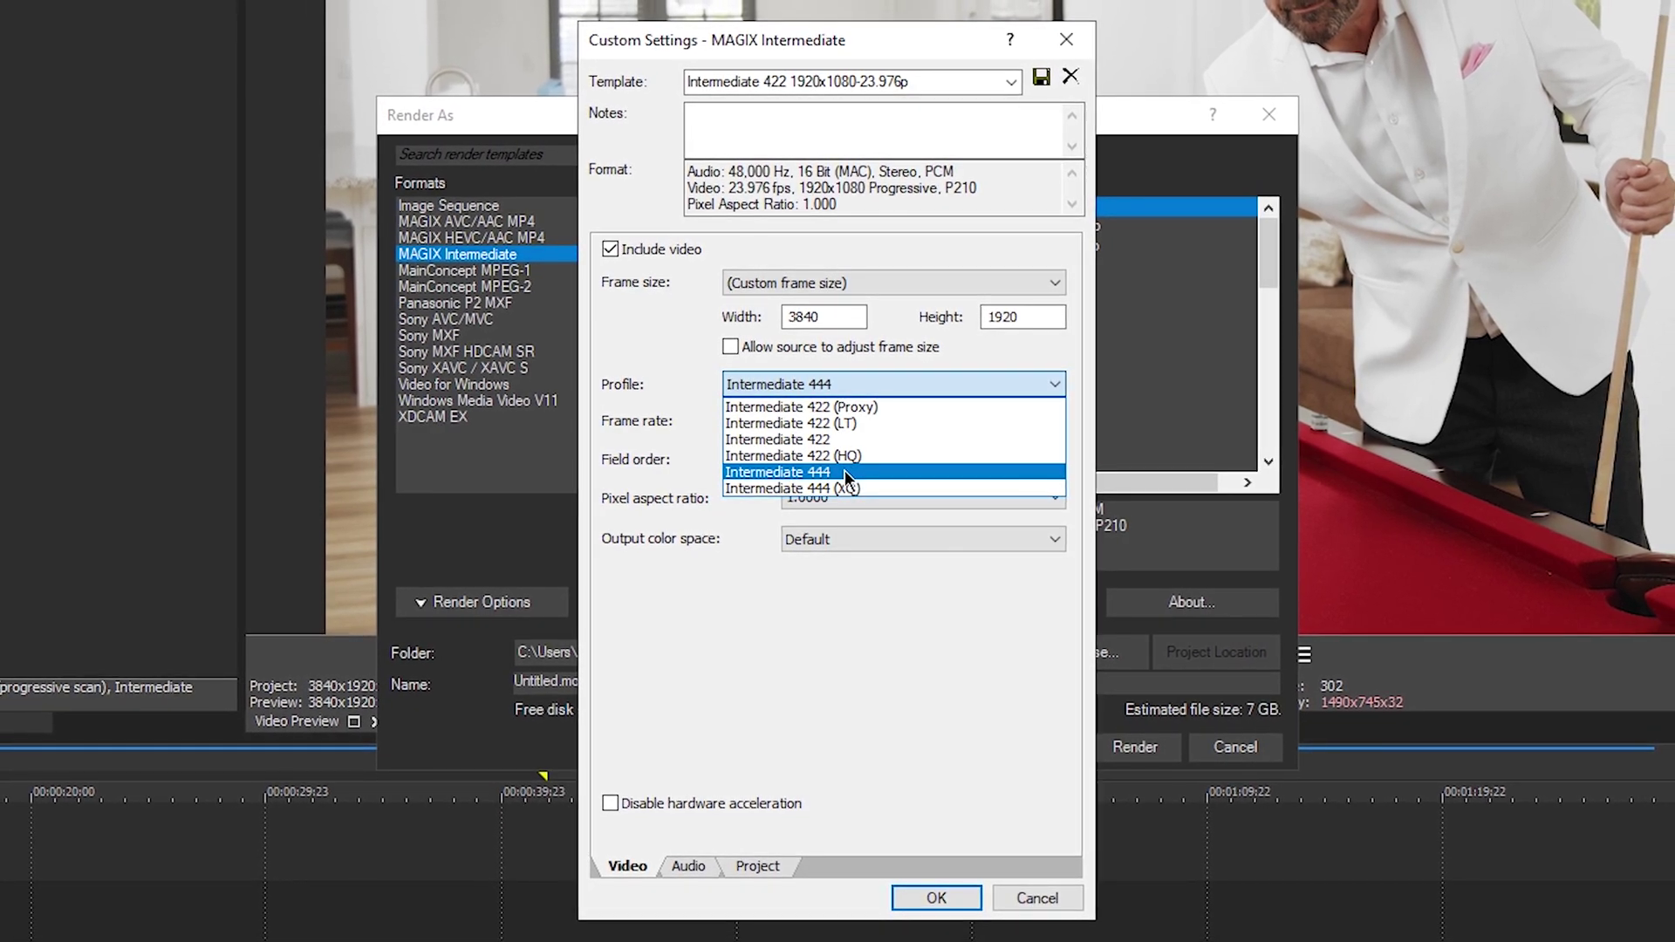
left_click(845, 469)
left_click(855, 382)
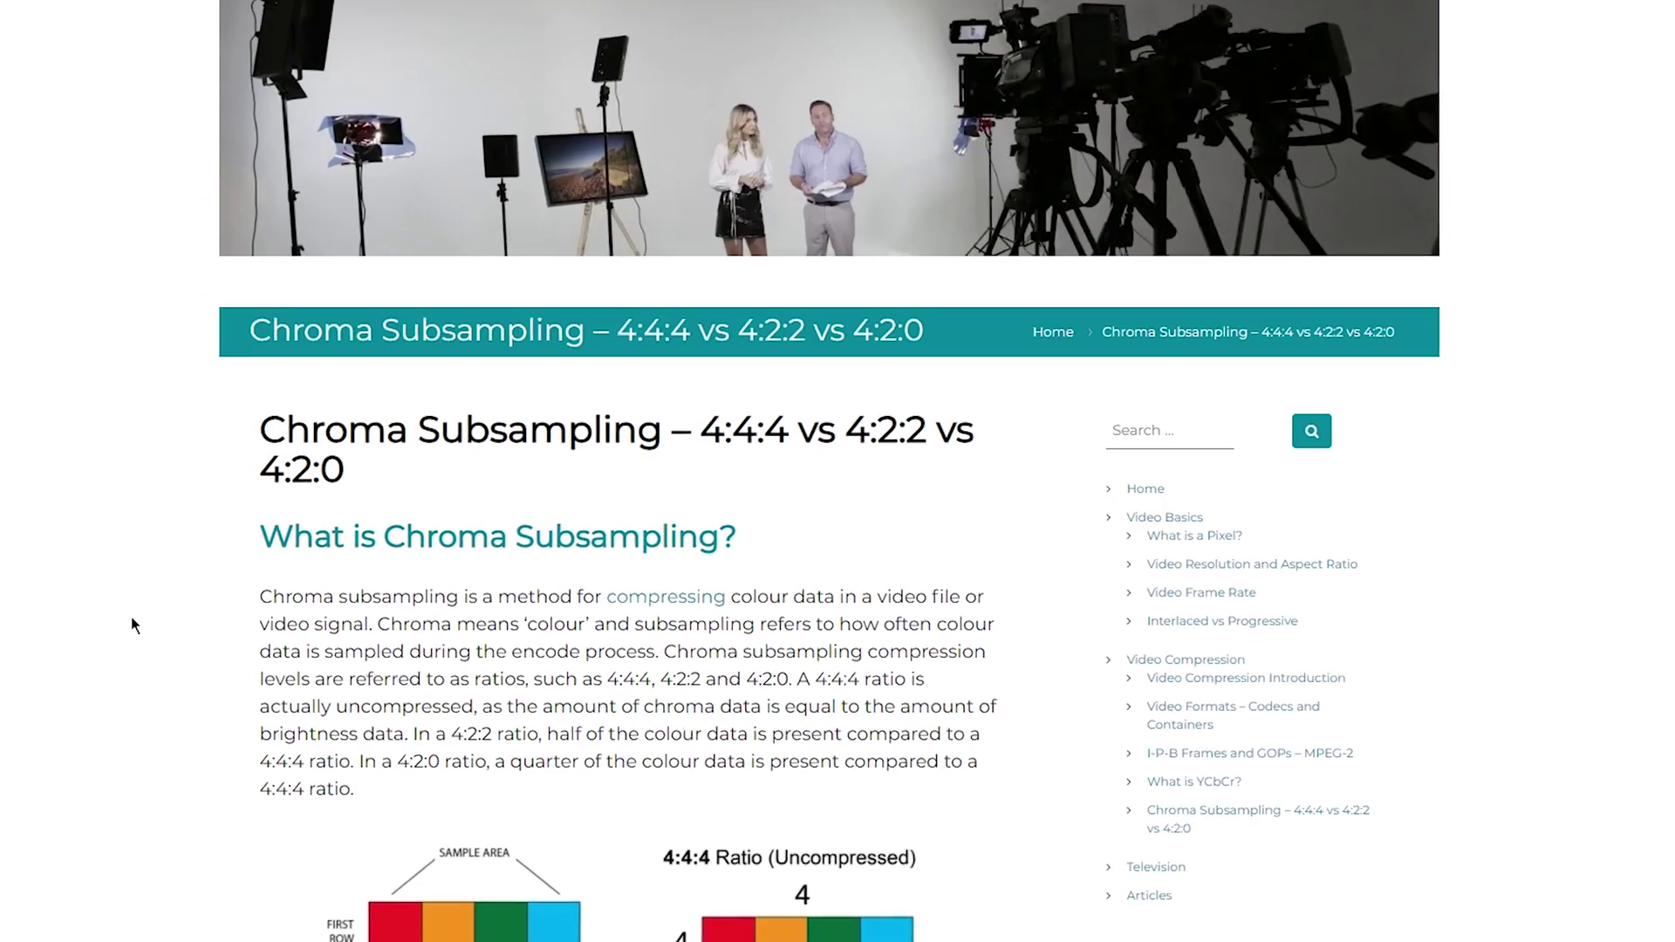
scroll(927, 561, "down", 13)
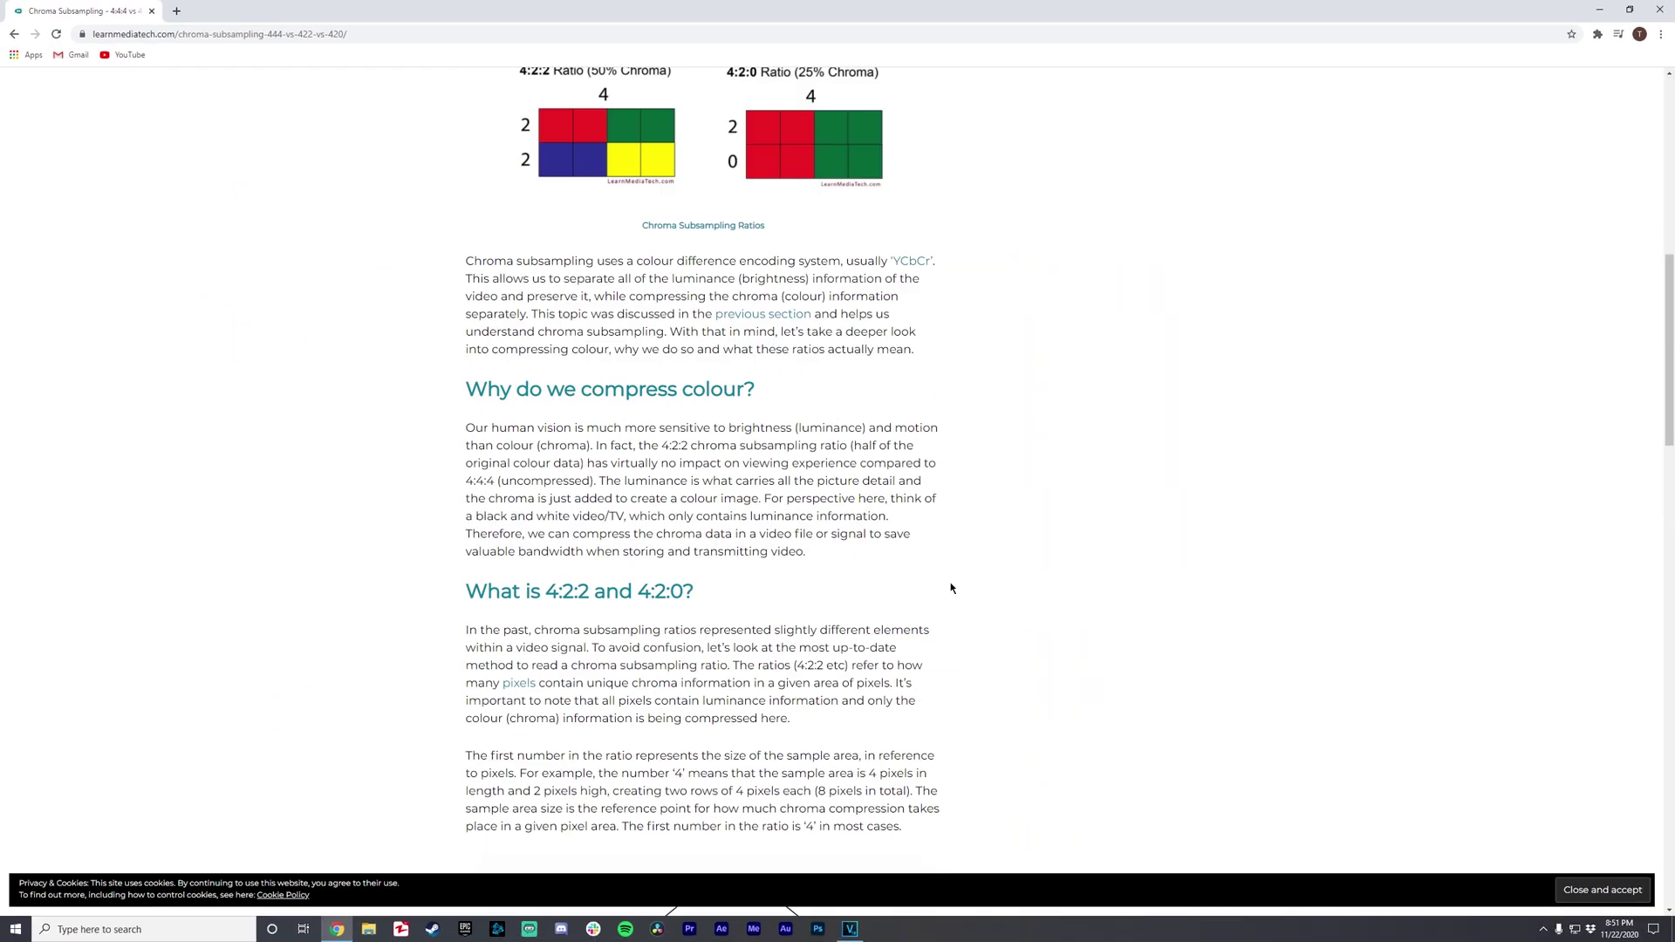
scroll(946, 580, "up", 7)
scroll(946, 579, "up", 2)
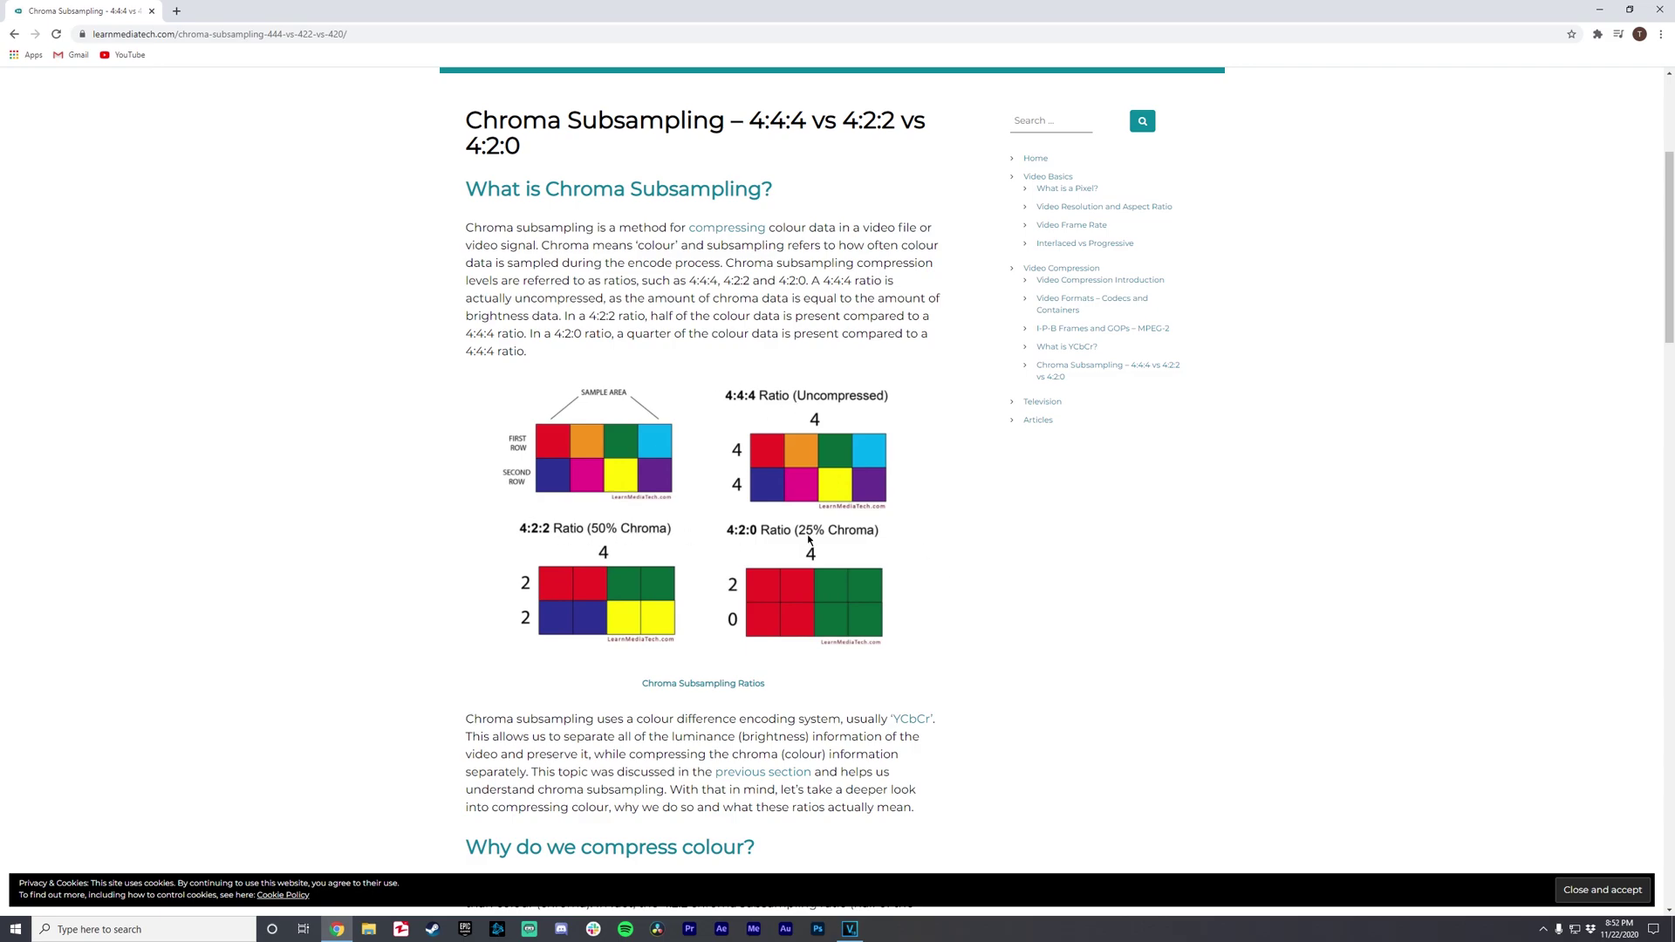
scroll(932, 567, "up", 4)
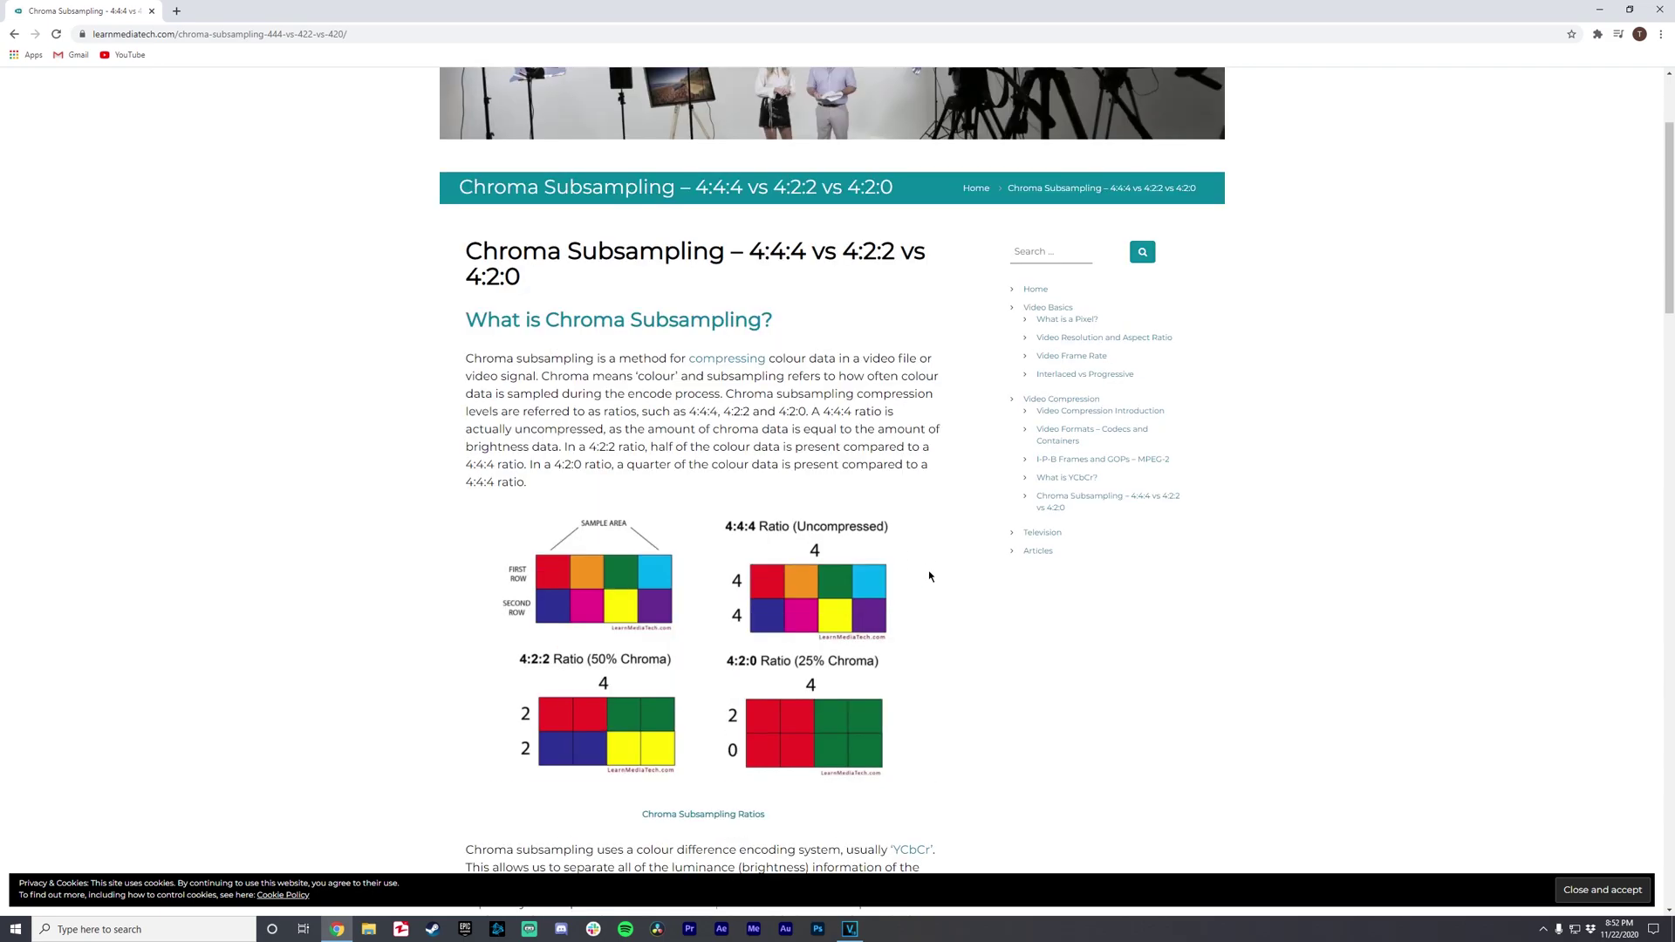
scroll(940, 602, "down", 5)
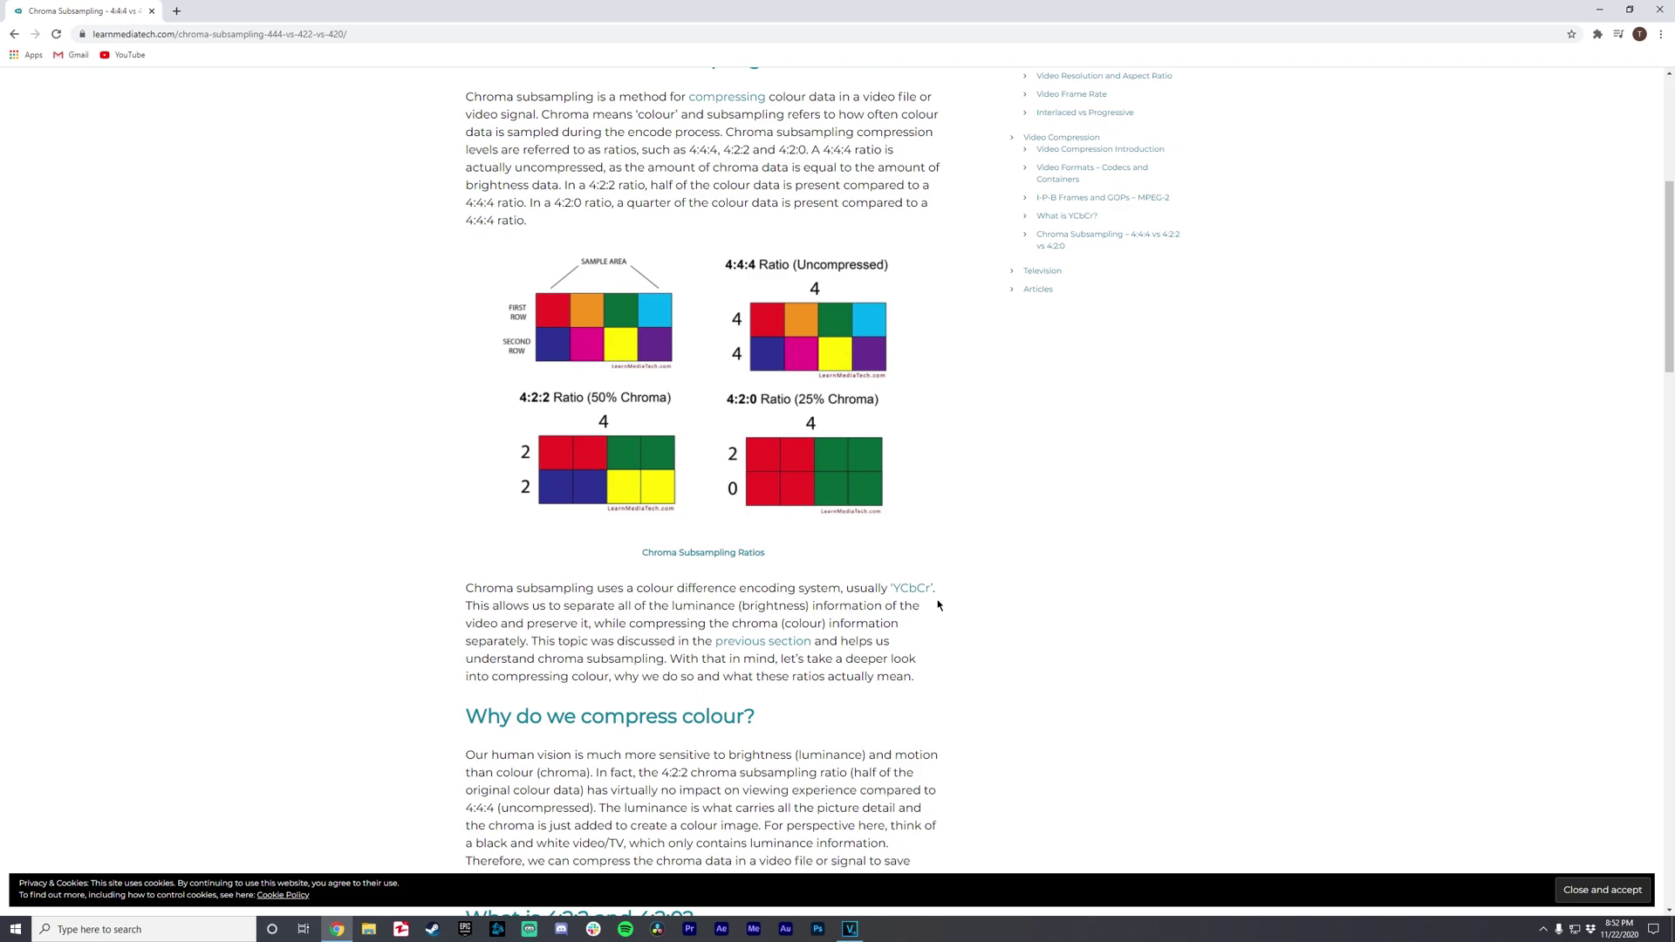
scroll(938, 604, "up", 5)
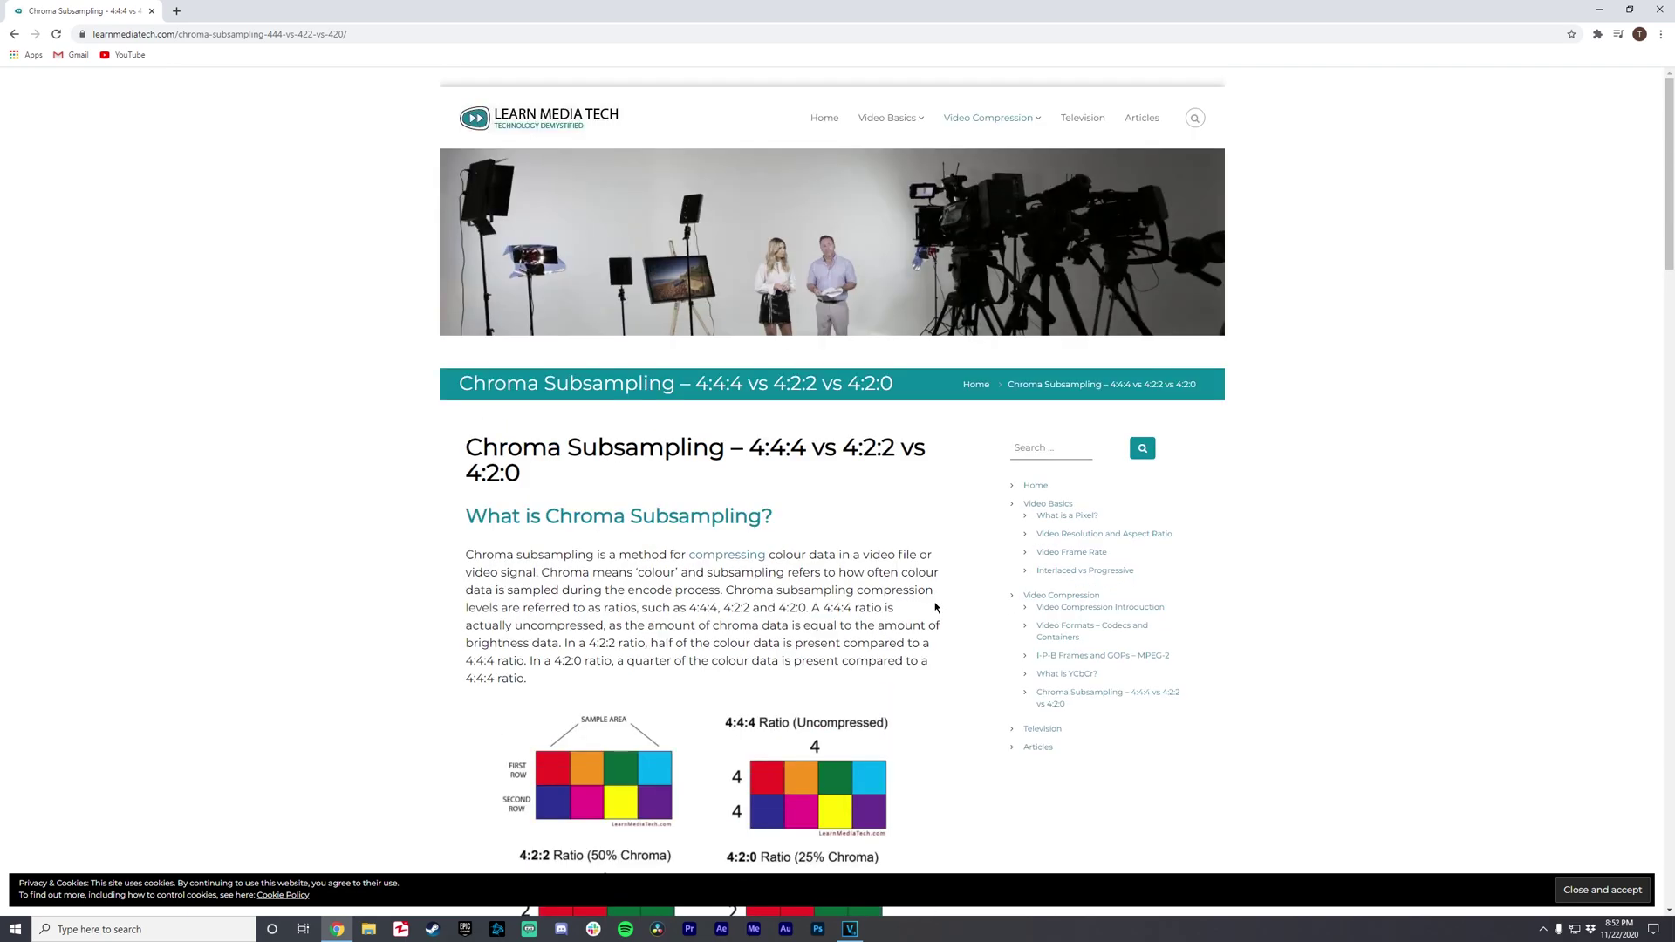
scroll(937, 608, "down", 4)
scroll(936, 608, "up", 1)
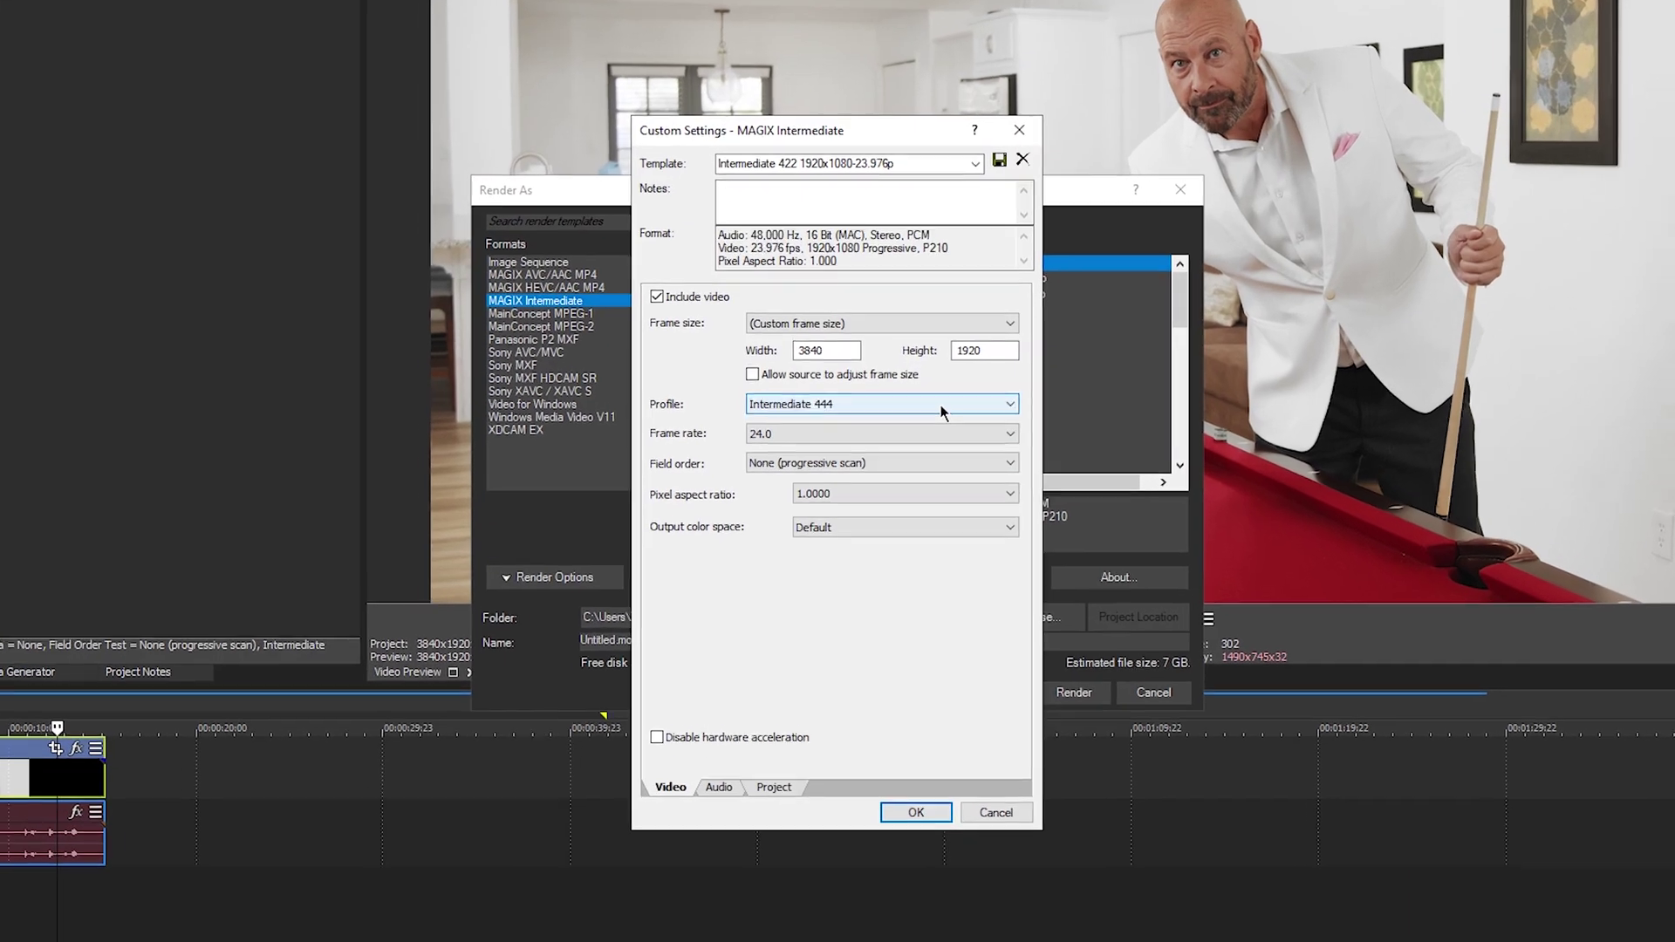
Show the Video tab's Profile dropdown with Intermediate 444 currently selected.
left_click(872, 424)
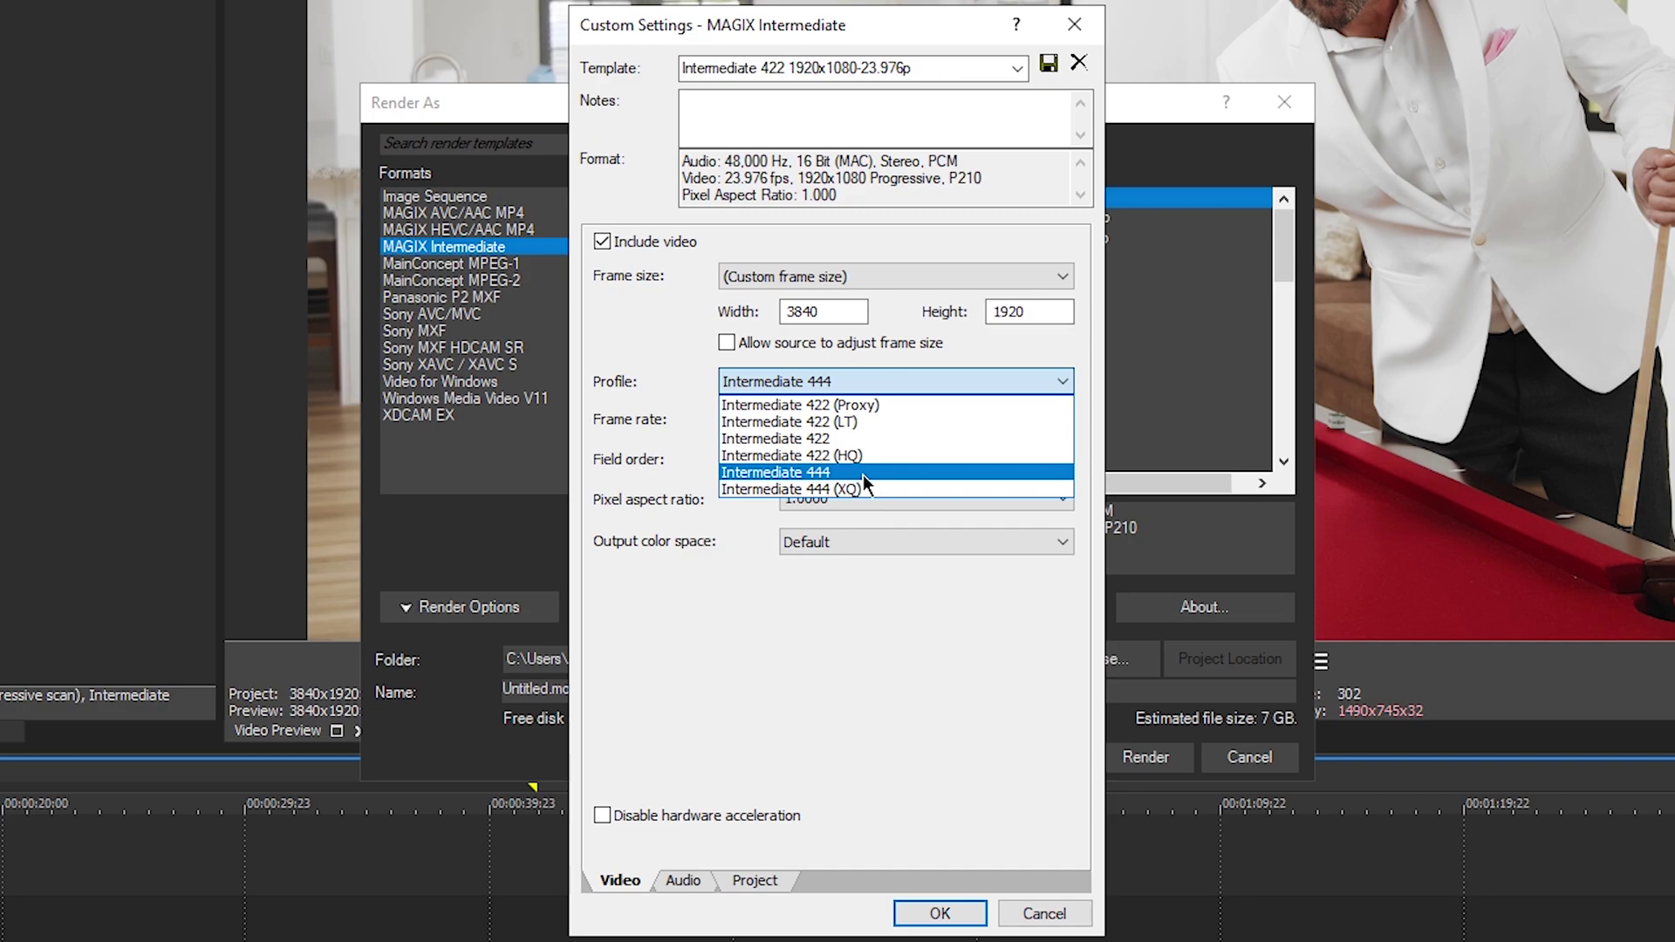
Keep Intermediate 444 and set 23.976 fps, None (progressive) field order, 1.0000 pixel aspect, Default colour space.
left_click(883, 472)
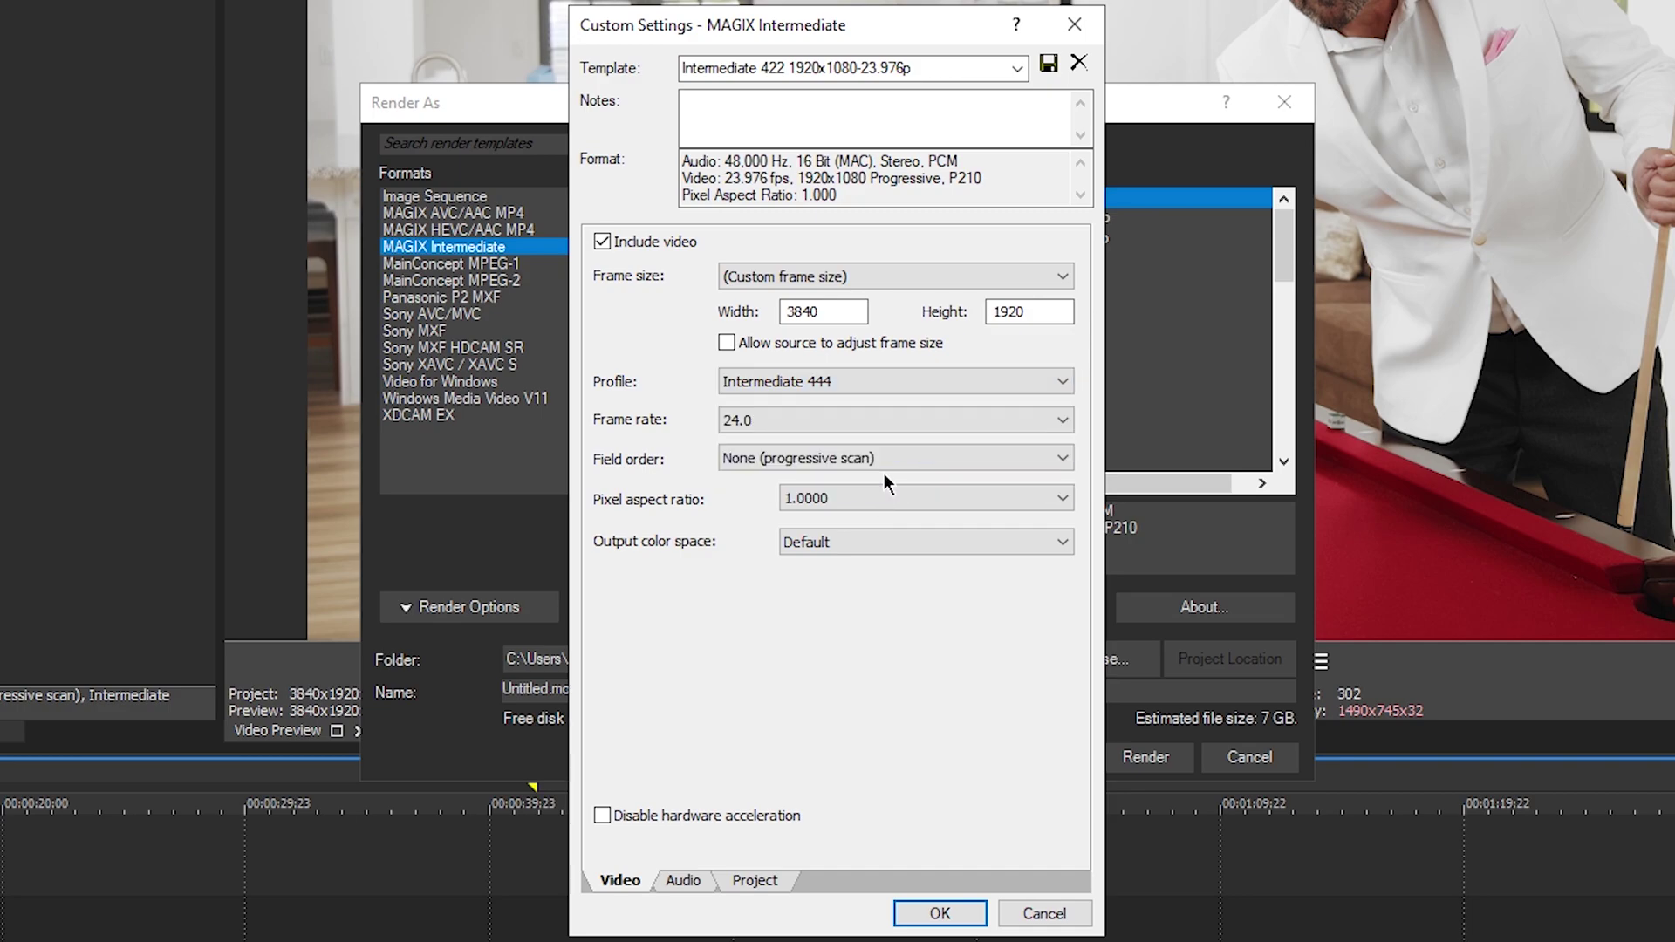
left_click(893, 417)
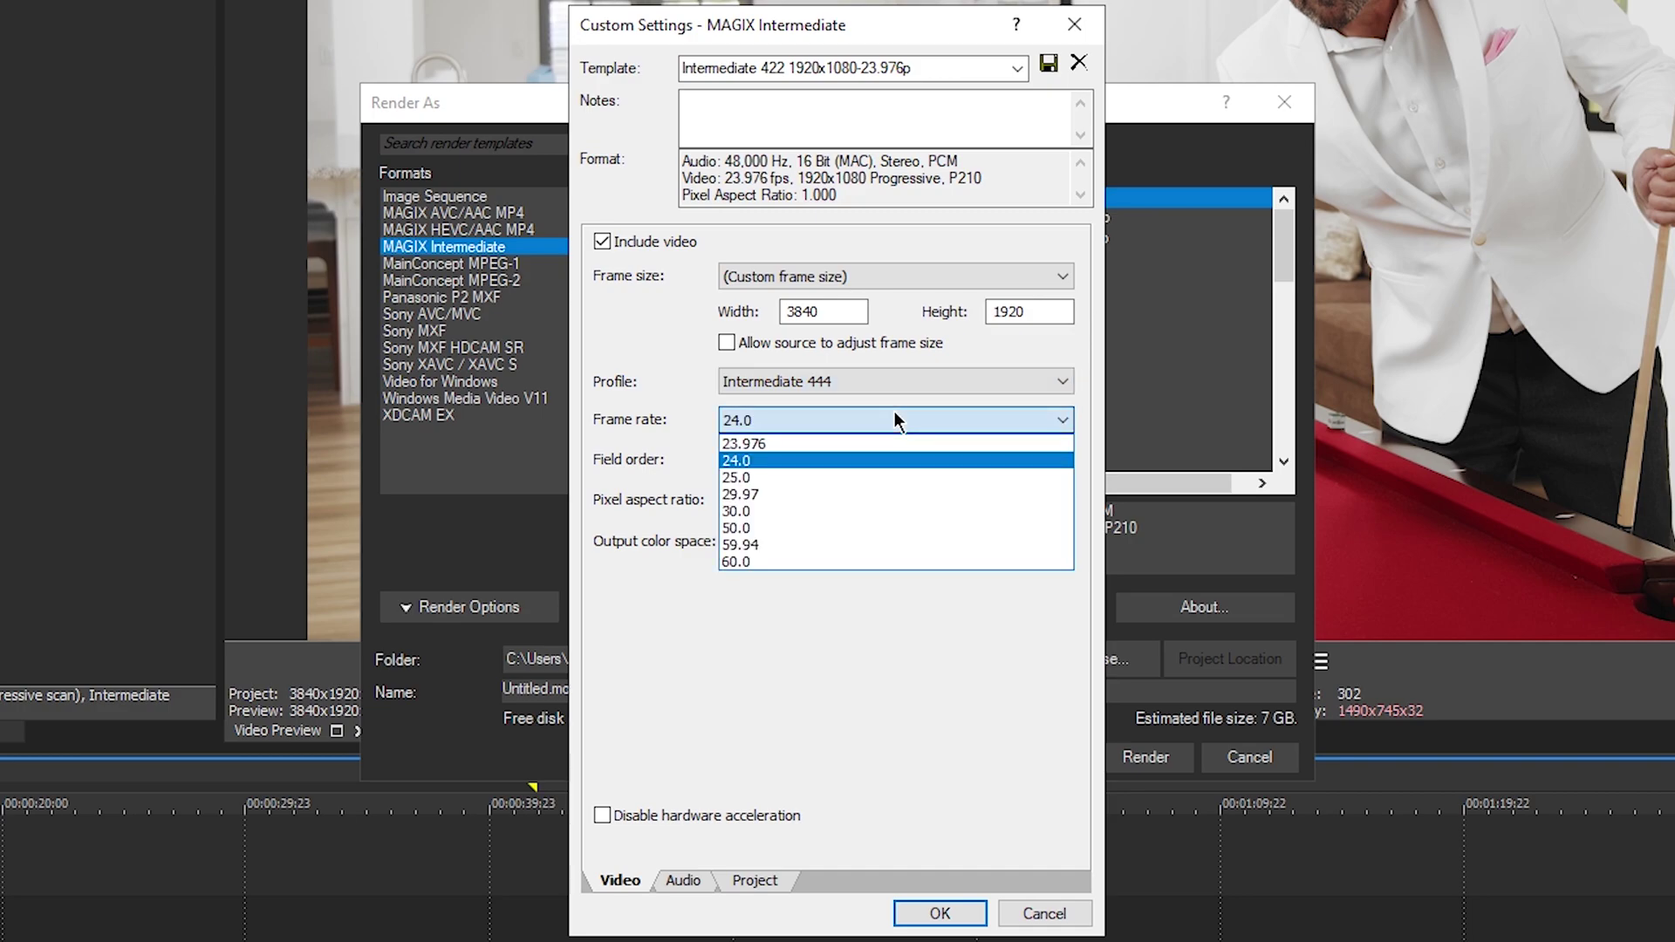
left_click(793, 447)
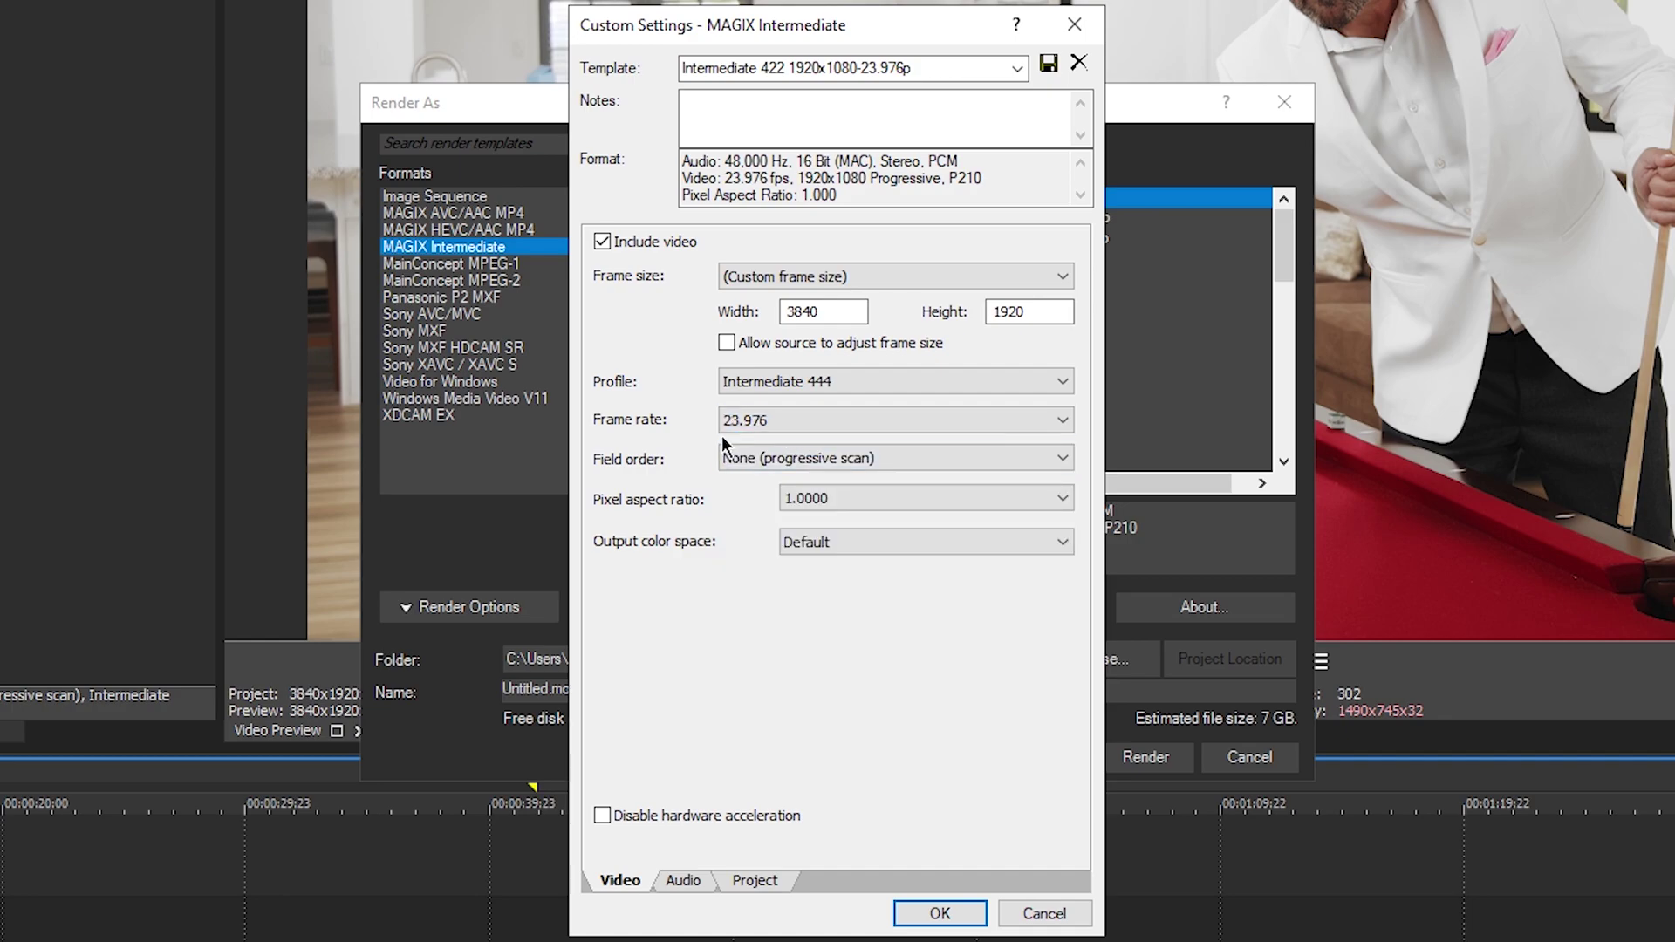
left_click(737, 458)
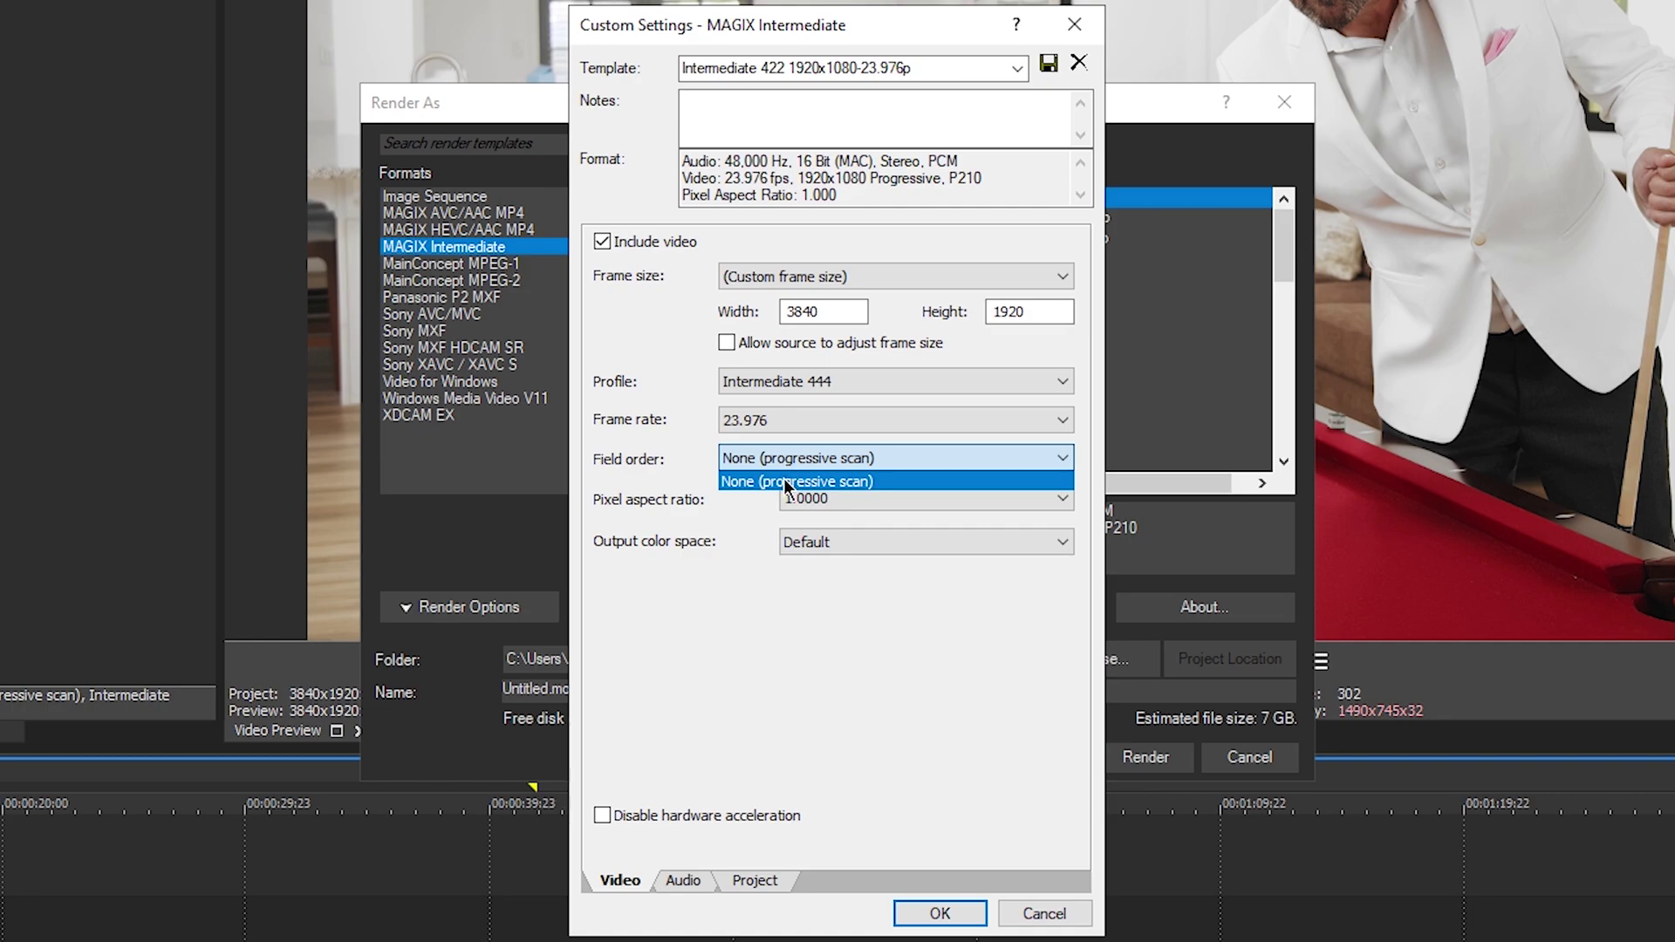
left_click(785, 480)
left_click(849, 501)
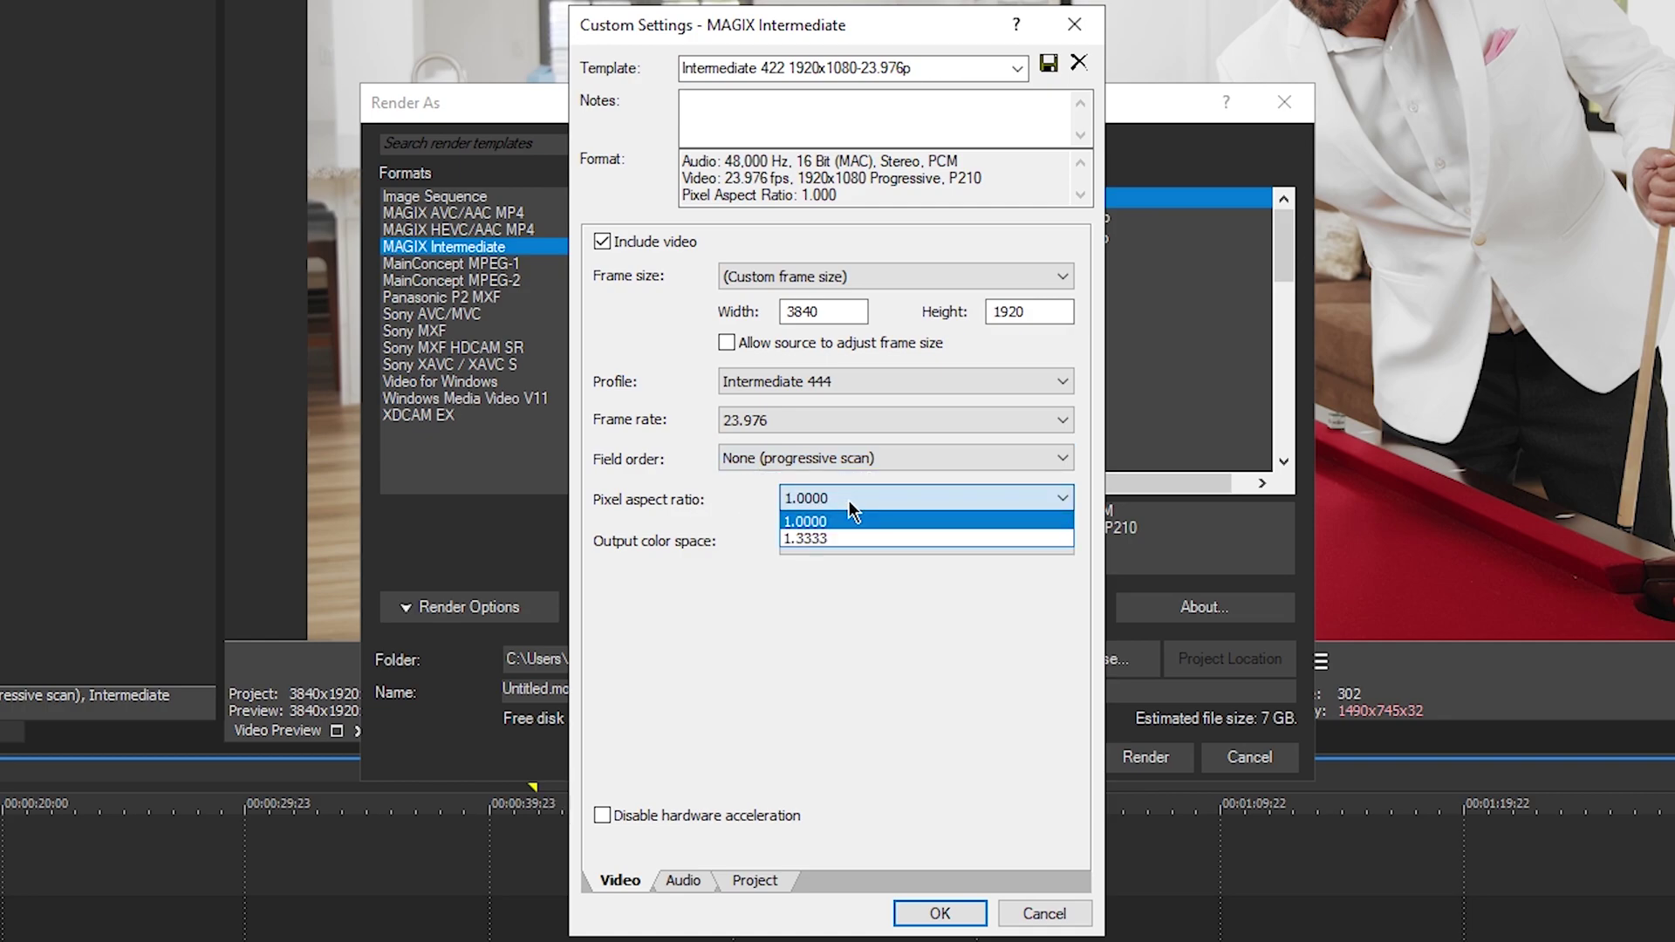
left_click(831, 519)
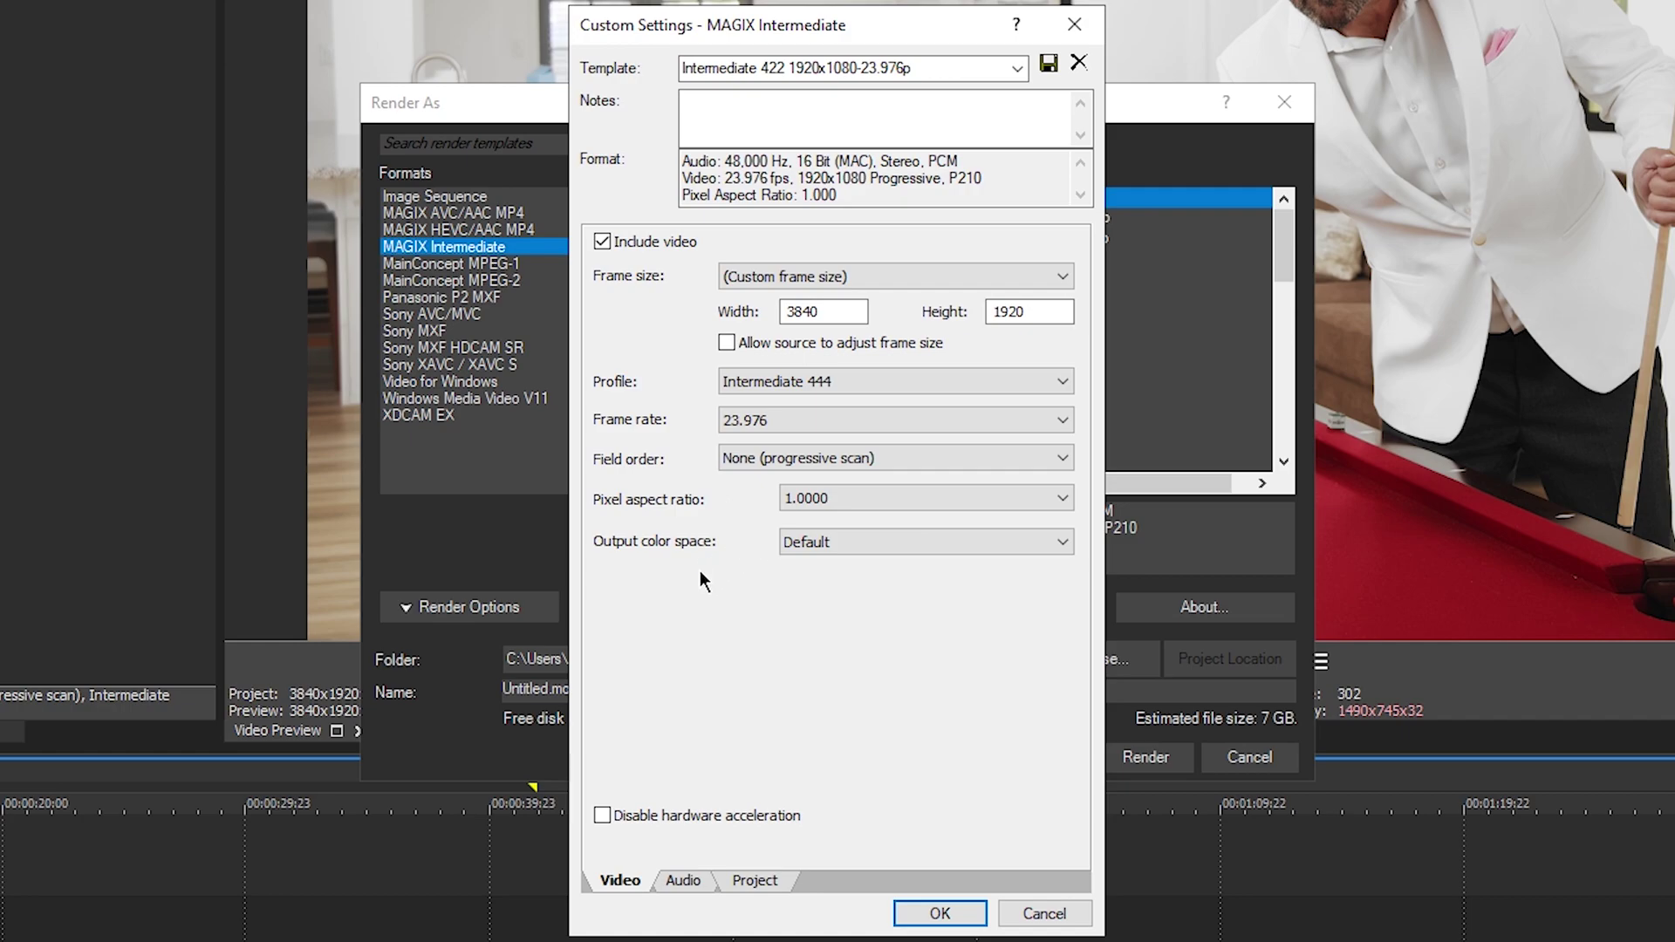
left_click(836, 542)
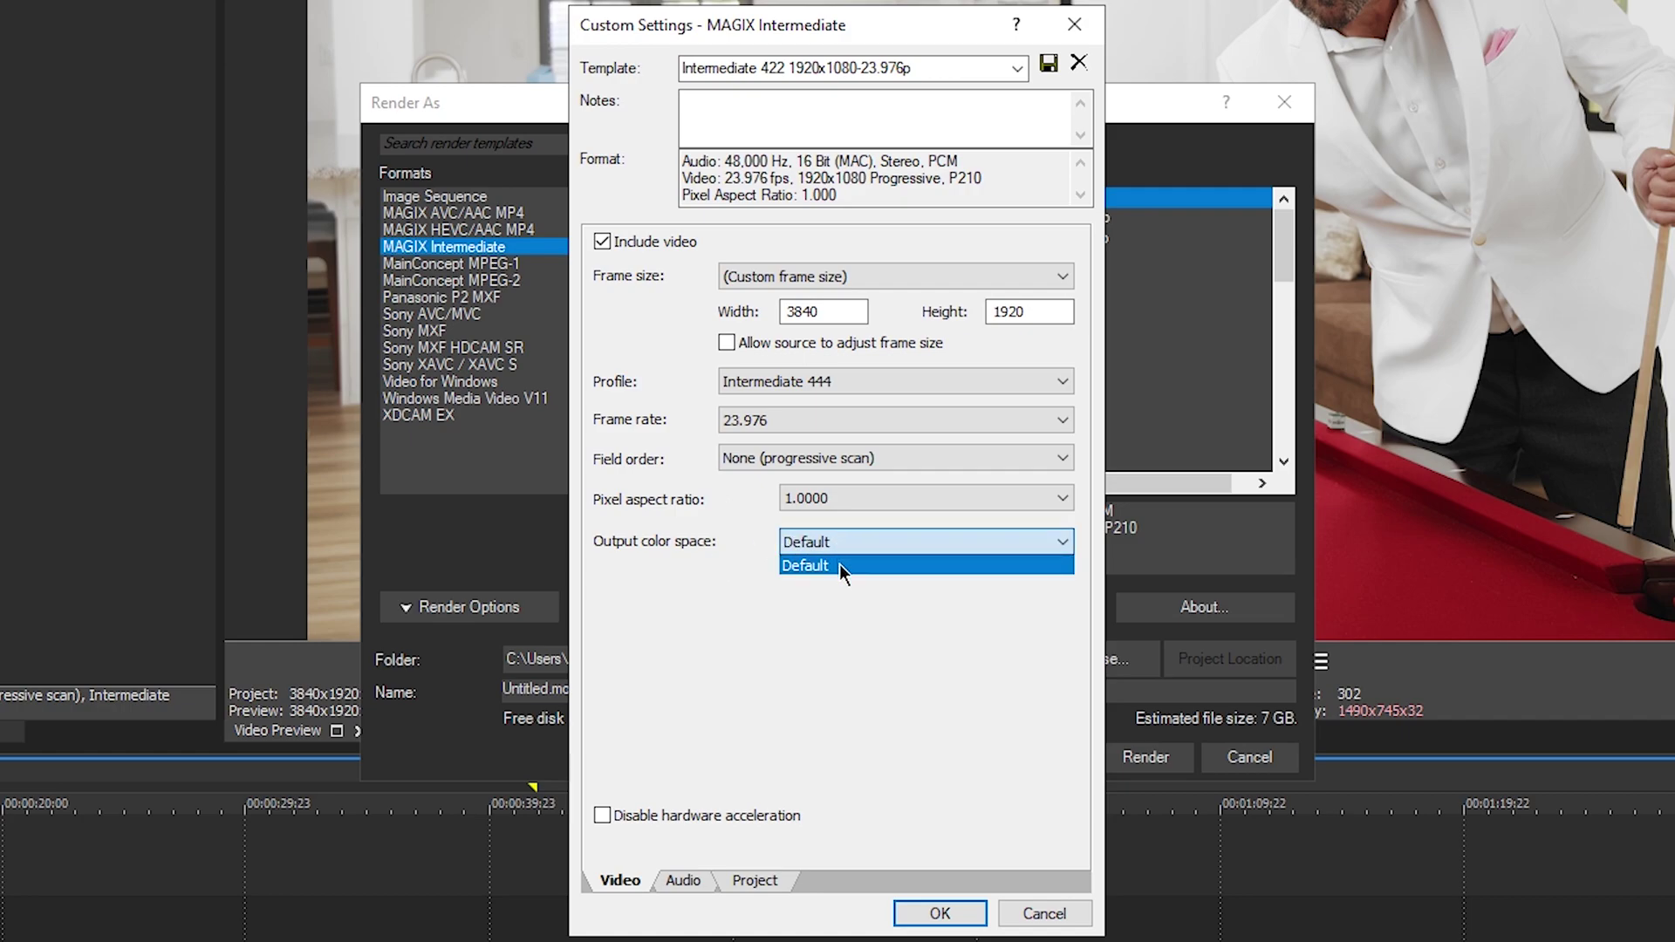
left_click(841, 565)
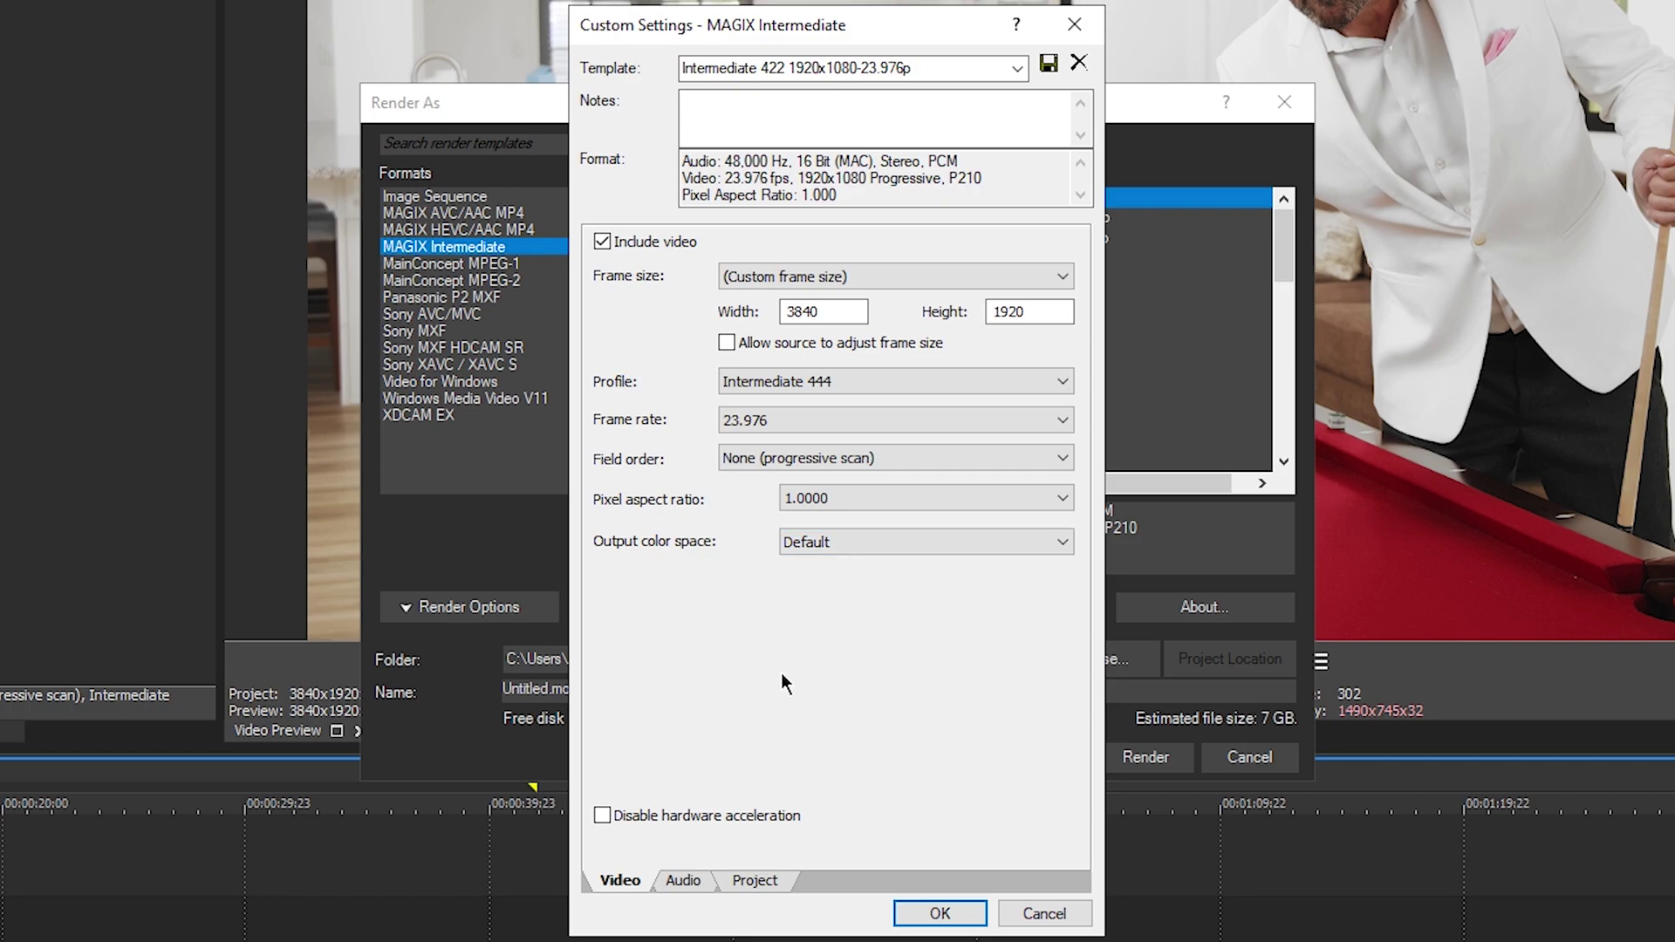
Set the template's video rendering quality to Best on the Project tab and confirm the custom settings.
left_click(686, 882)
left_click(750, 882)
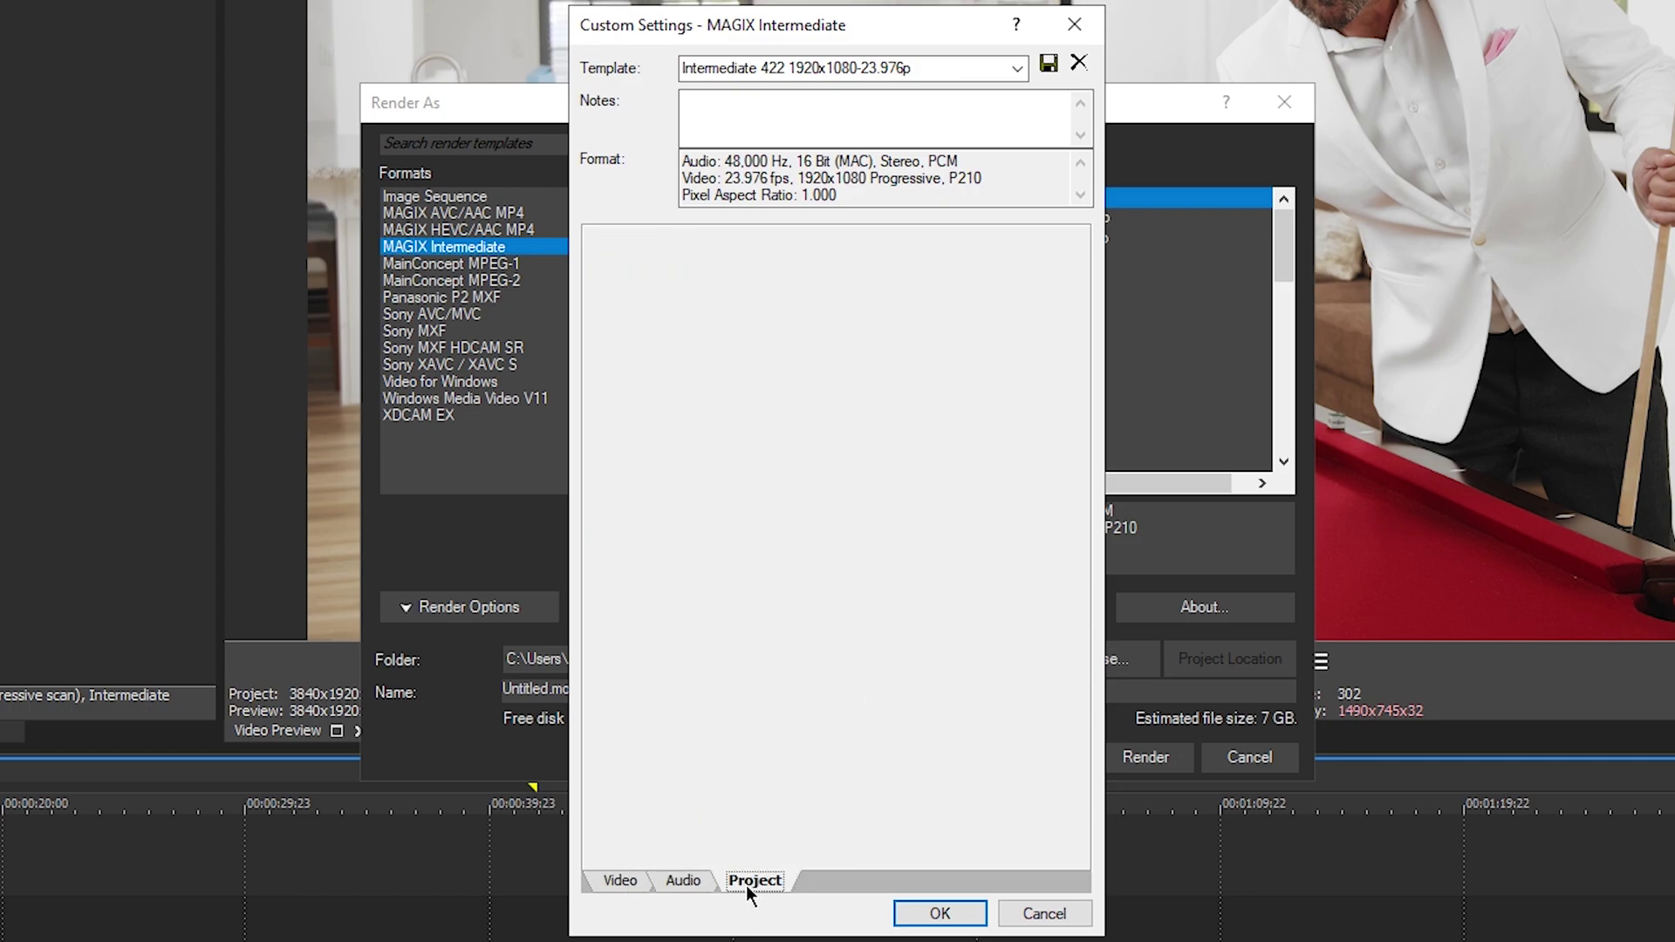
left_click(930, 249)
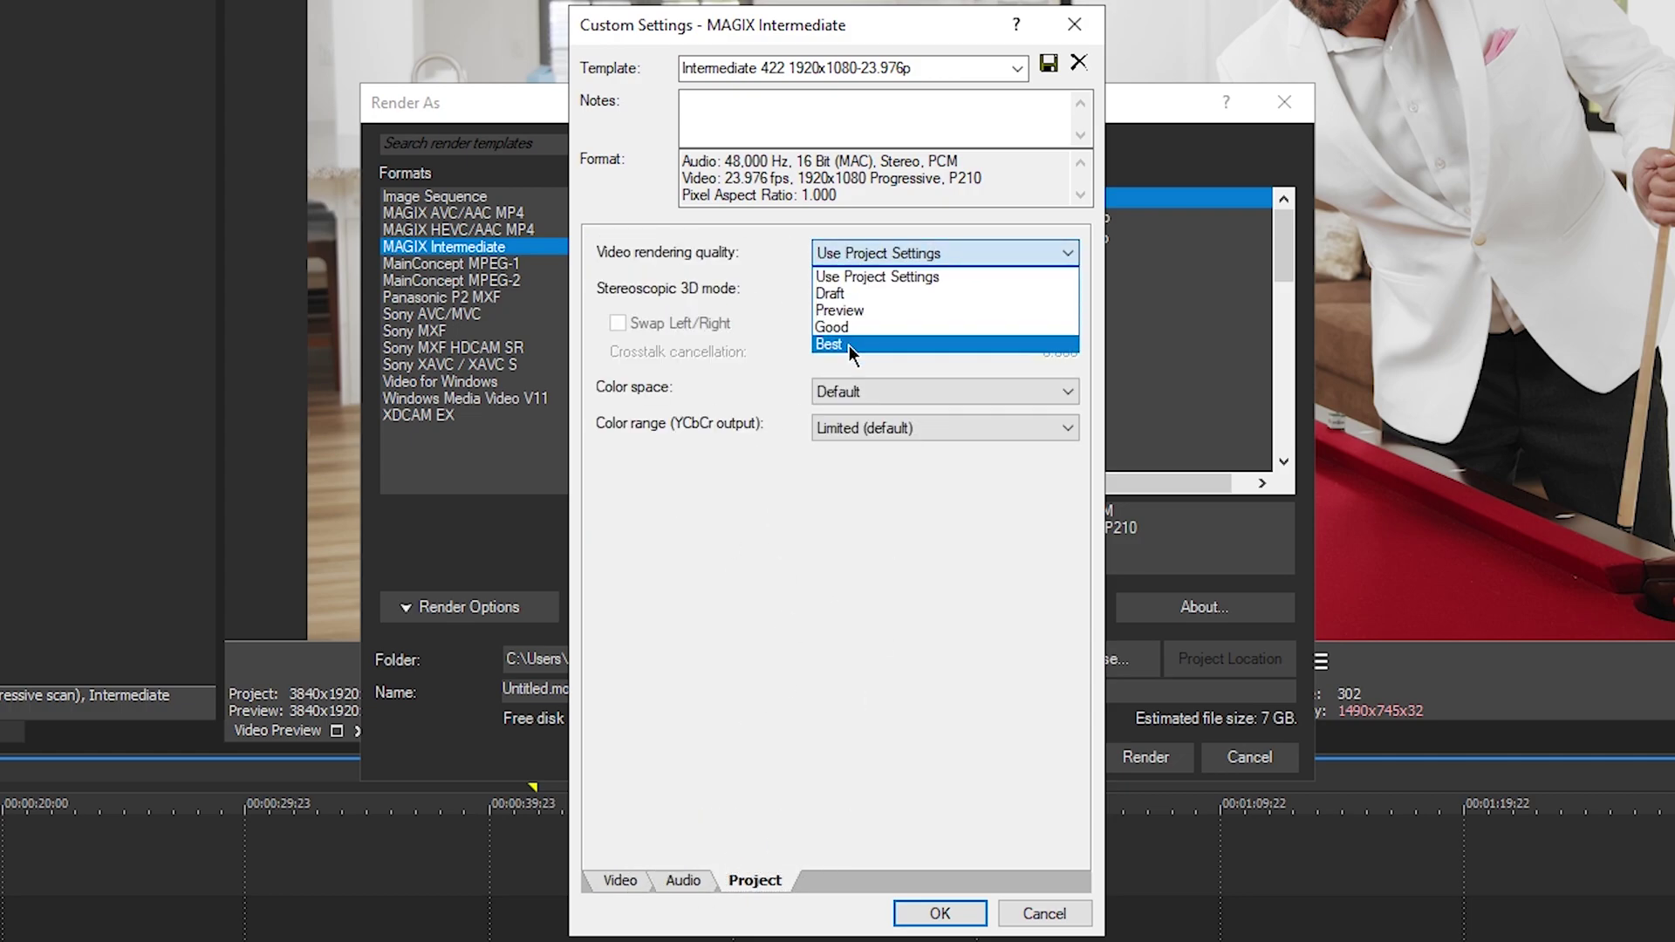
left_click(847, 344)
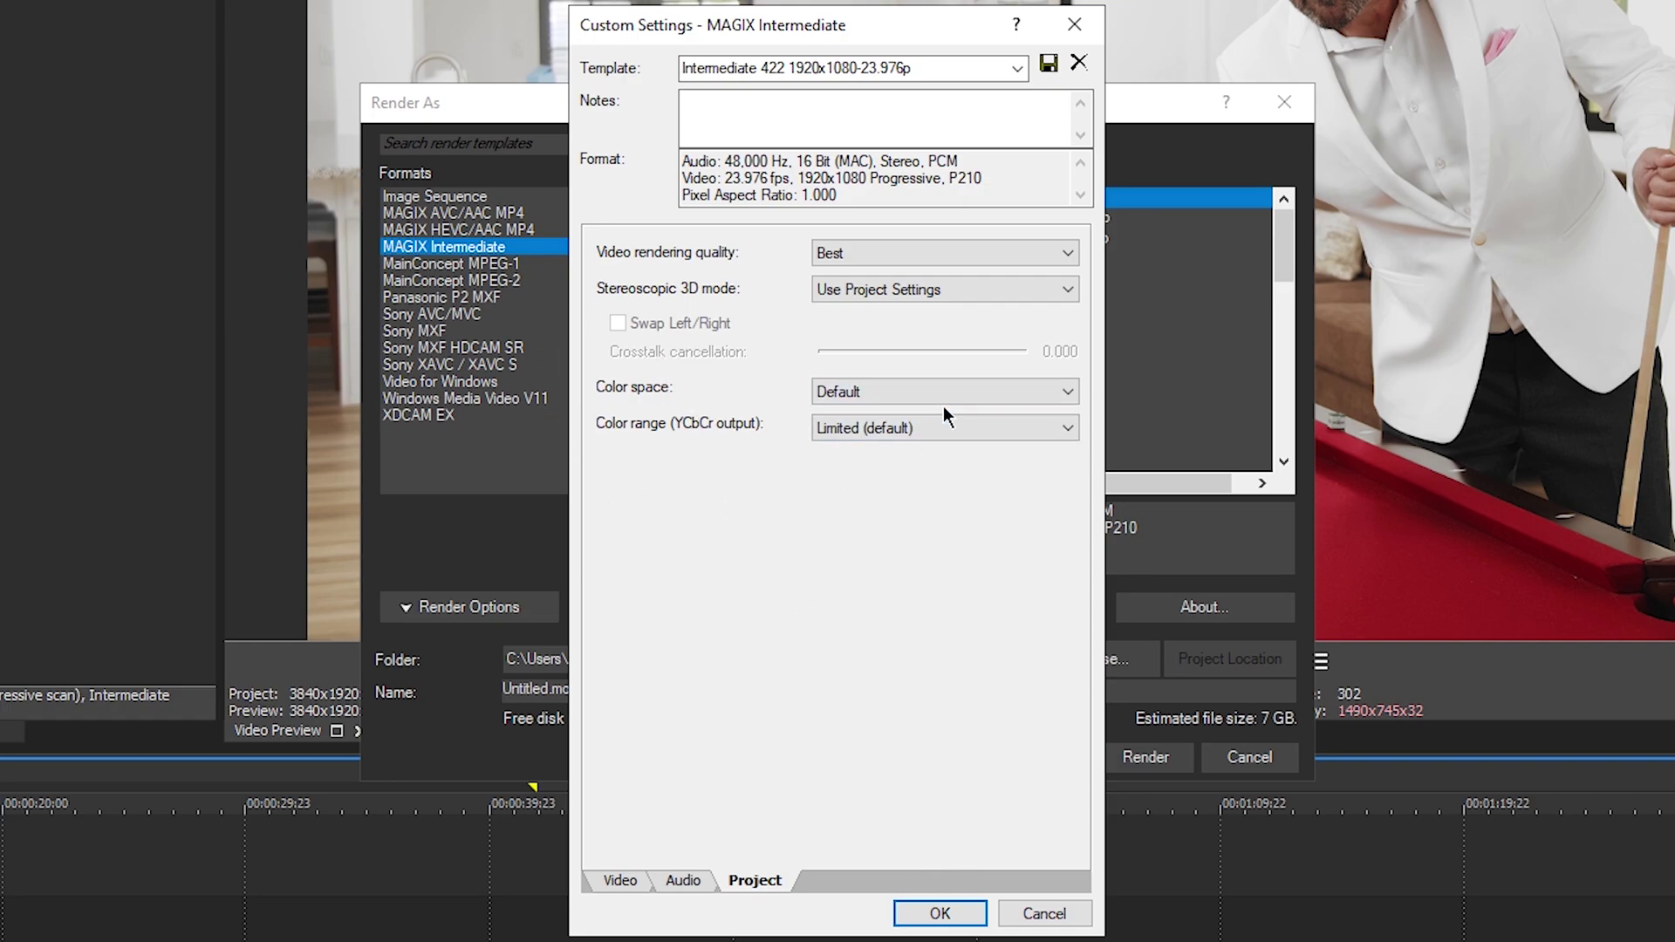
left_click(946, 916)
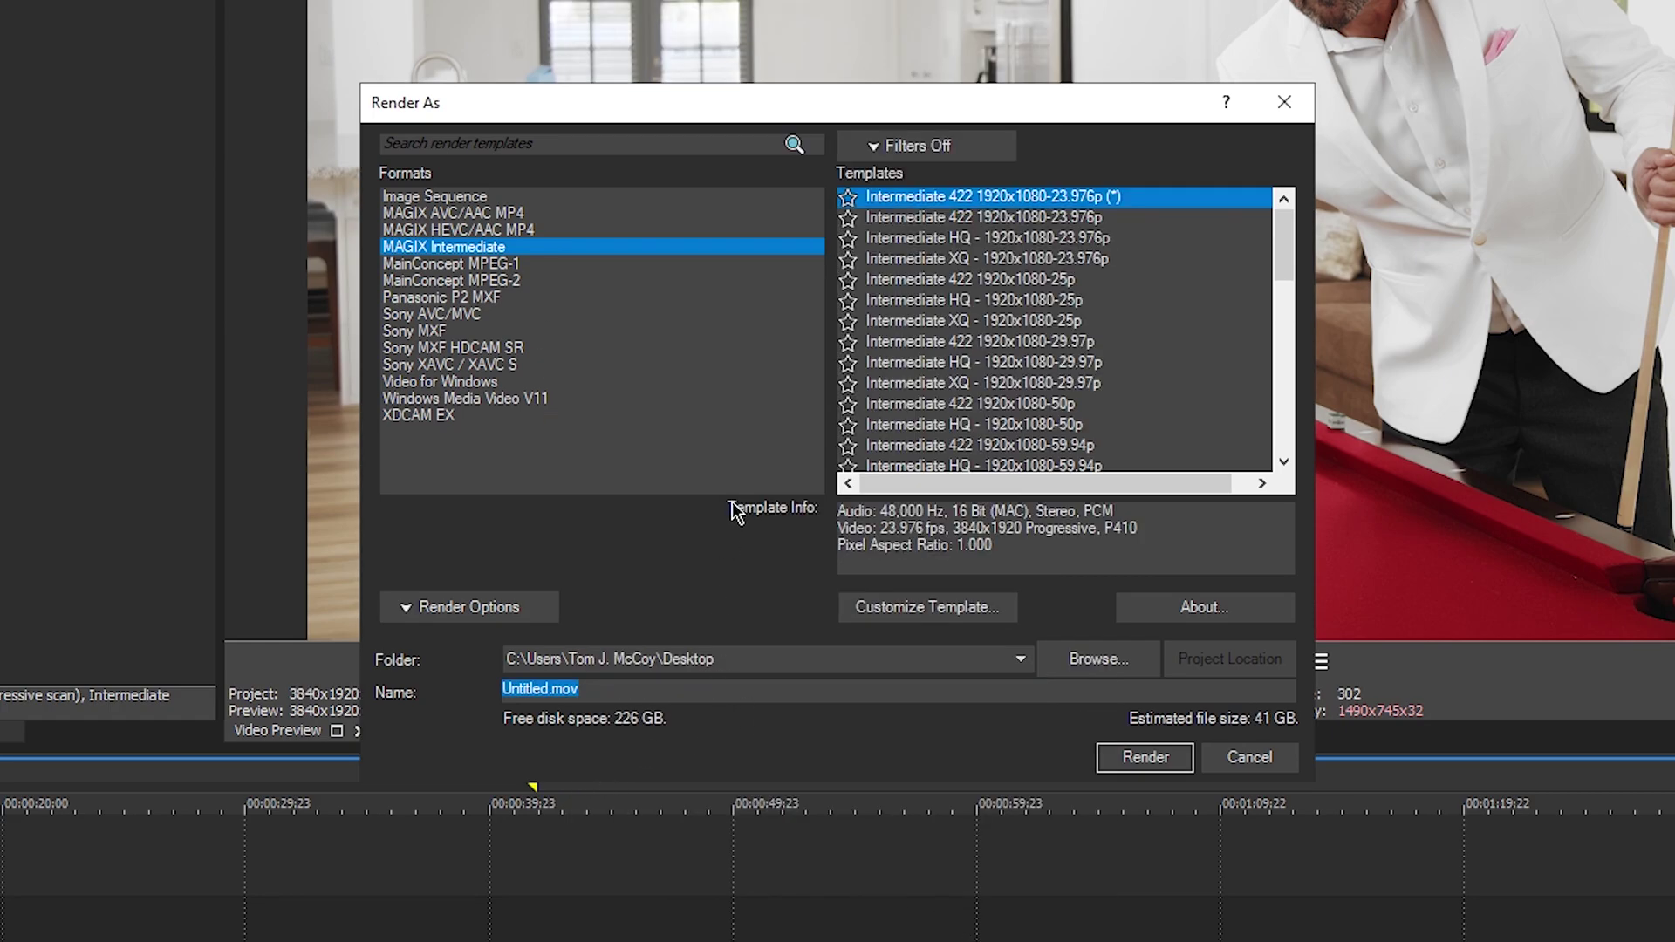